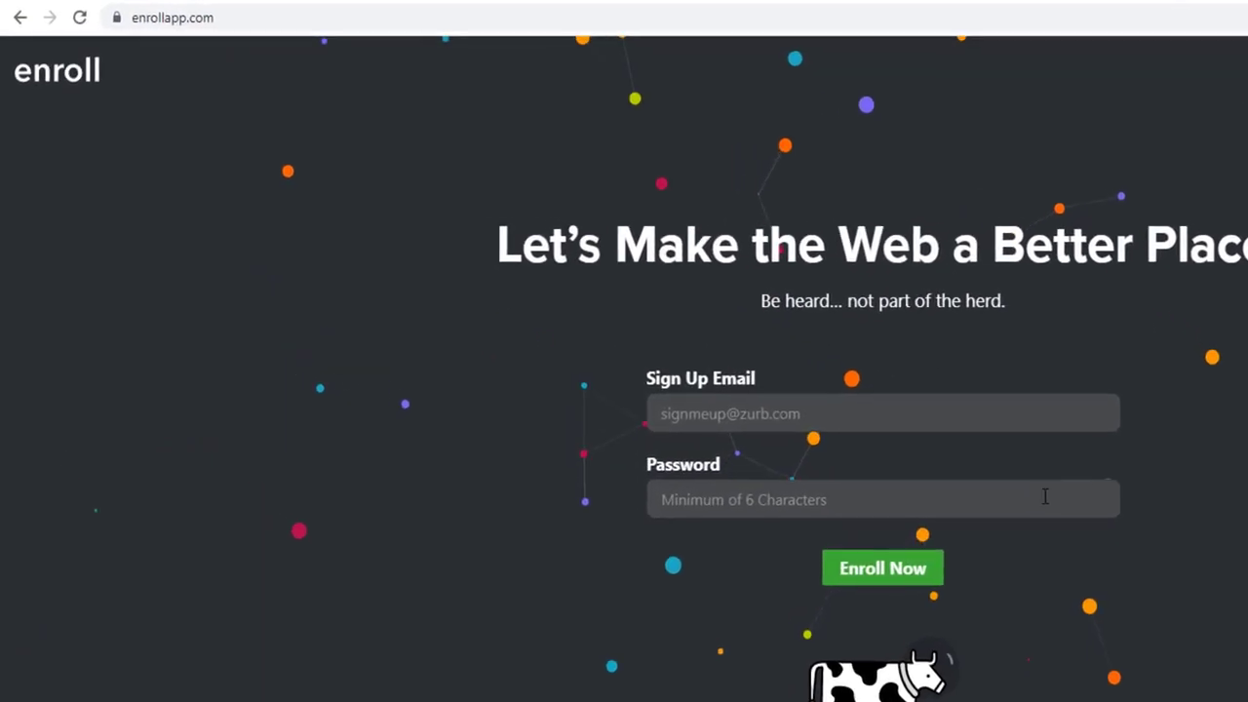
scroll(1080, 526, "down", 5)
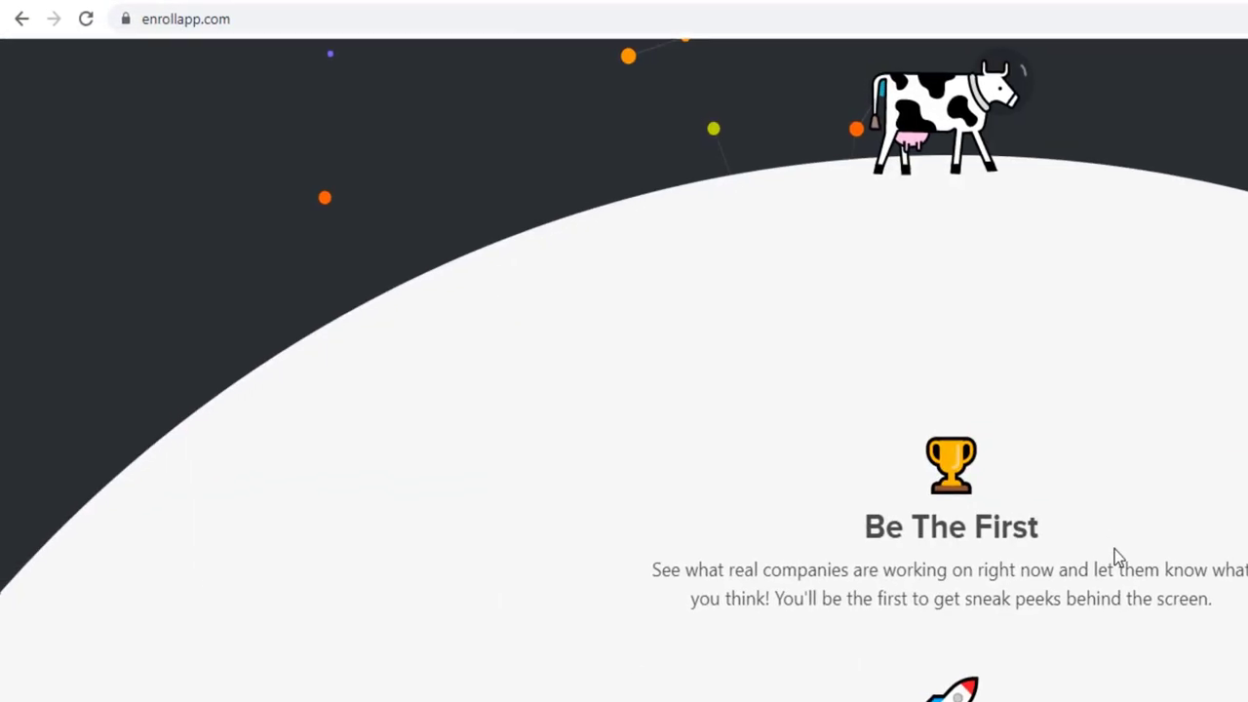
scroll(1121, 556, "down", 4)
scroll(1141, 586, "down", 3)
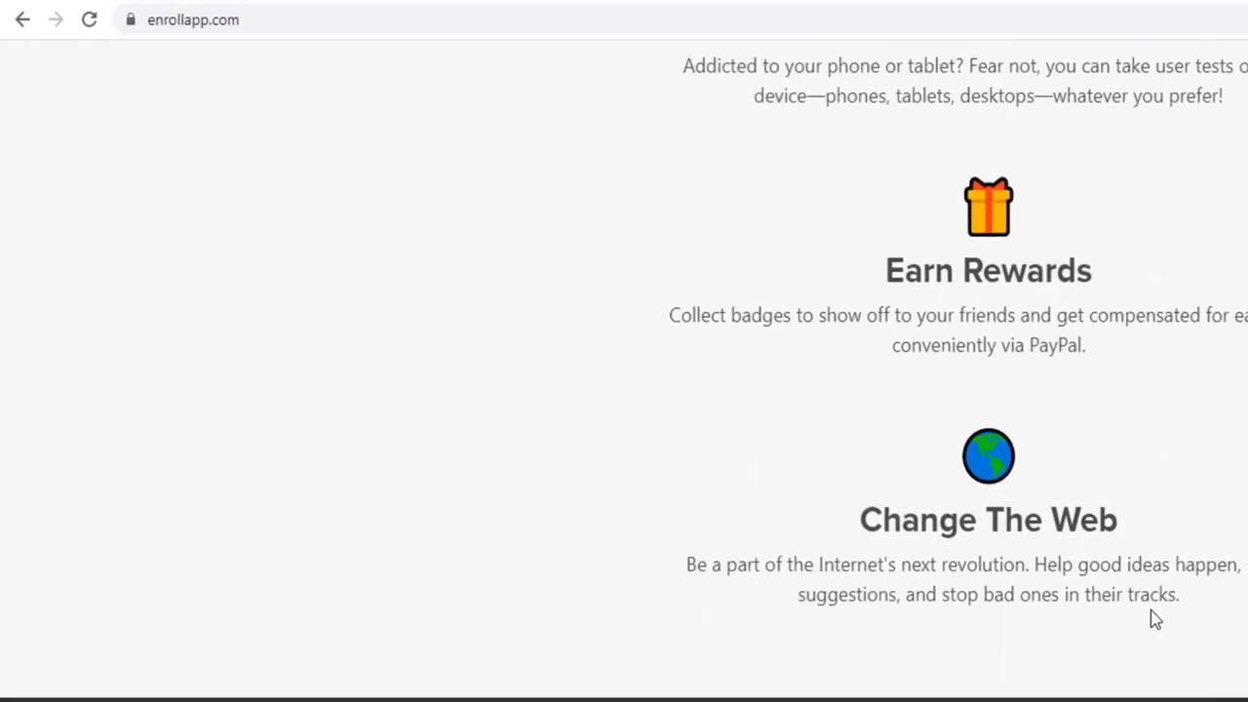
scroll(1152, 612, "down", 2)
scroll(1161, 624, "down", 2)
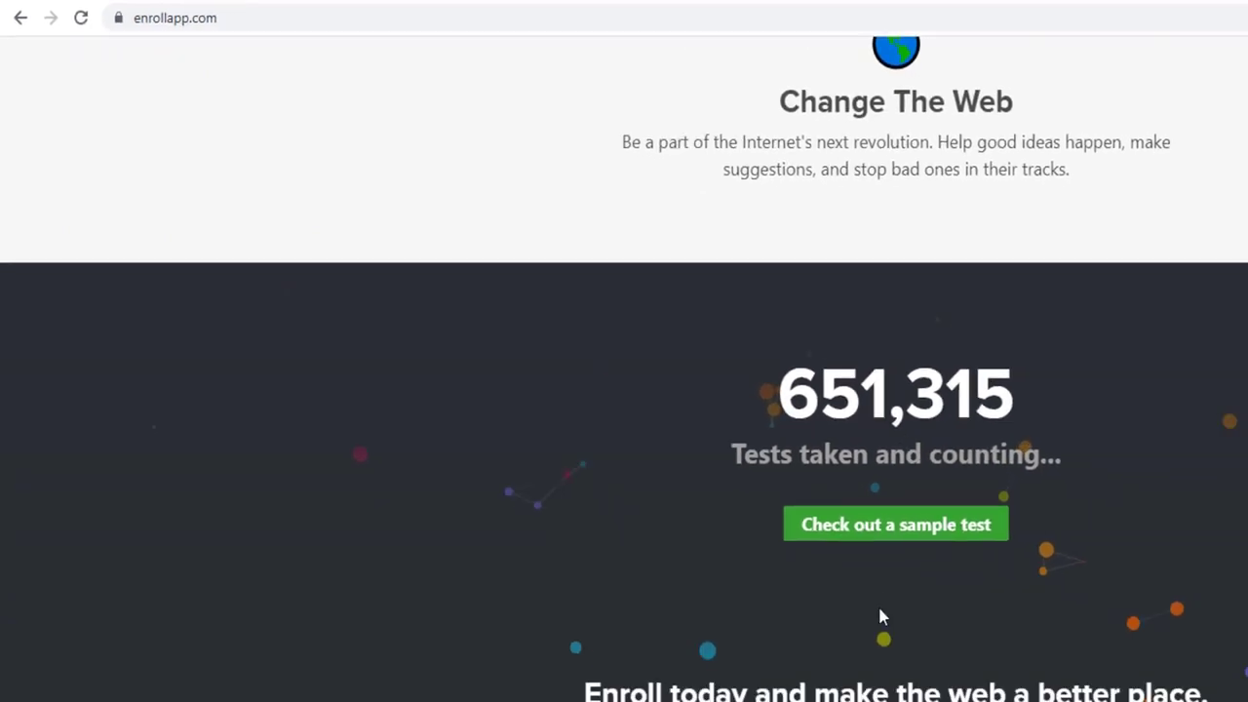
scroll(615, 409, "up", 1)
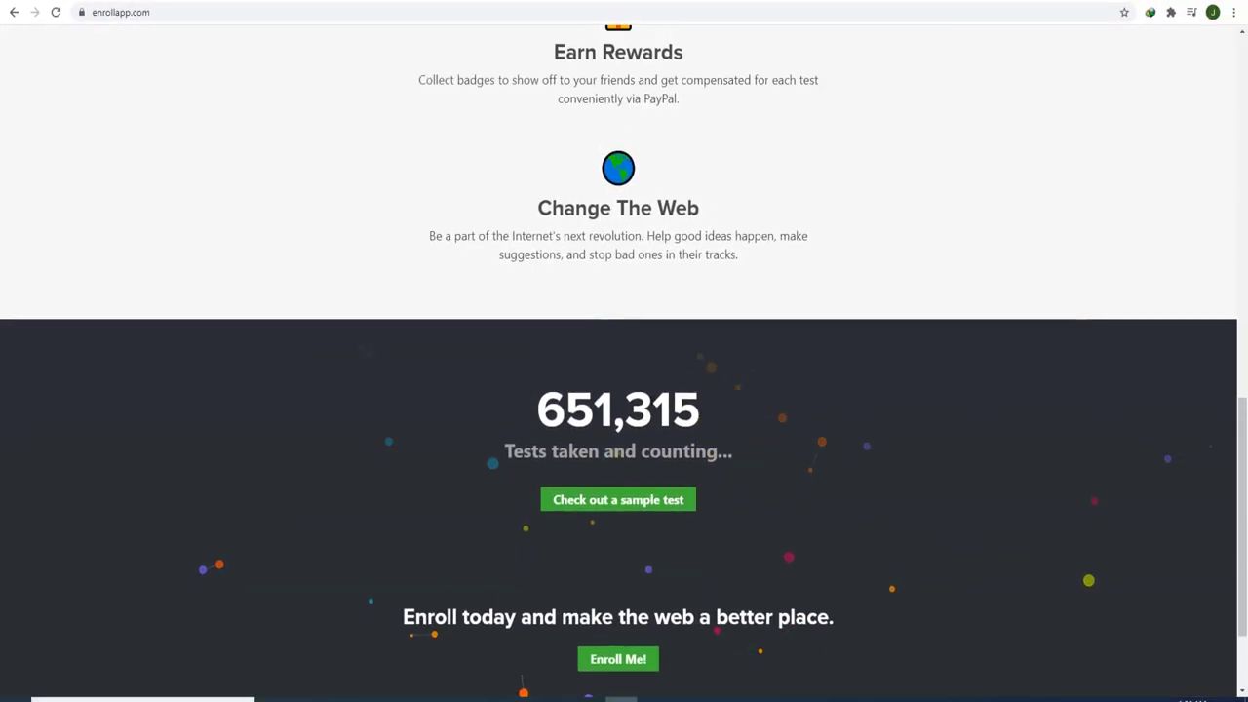
scroll(690, 432, "up", 1)
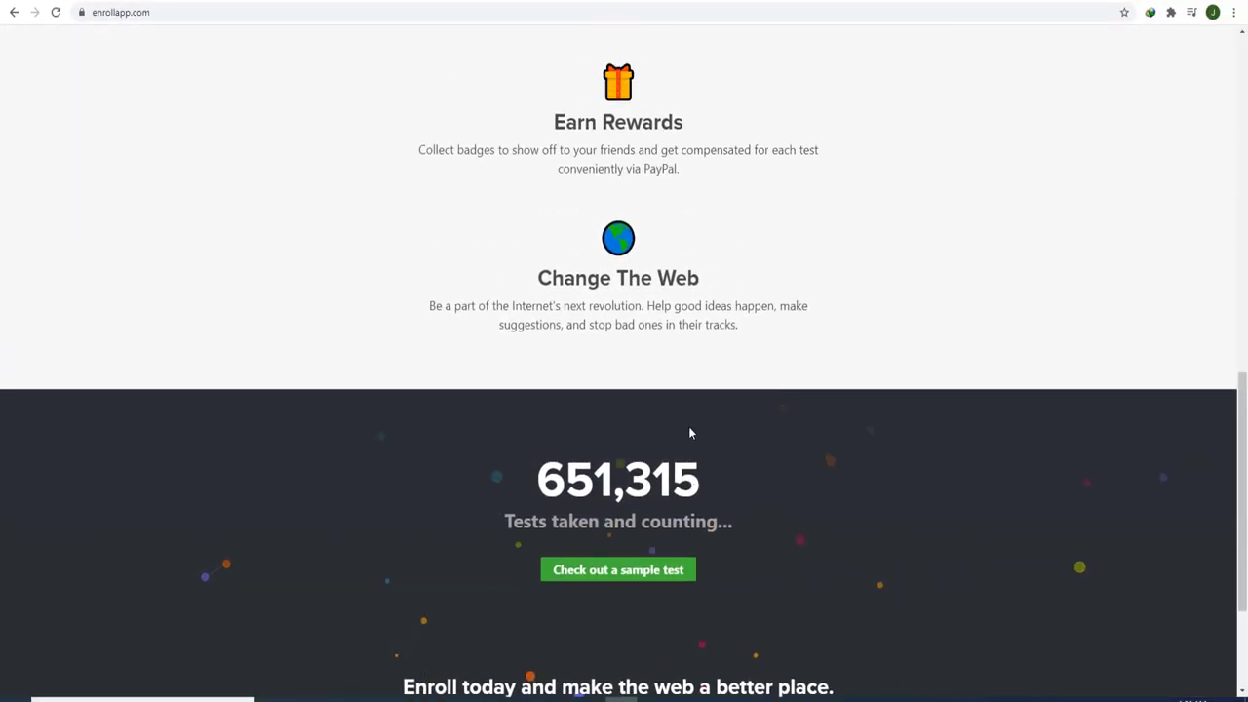
scroll(605, 398, "down", 2)
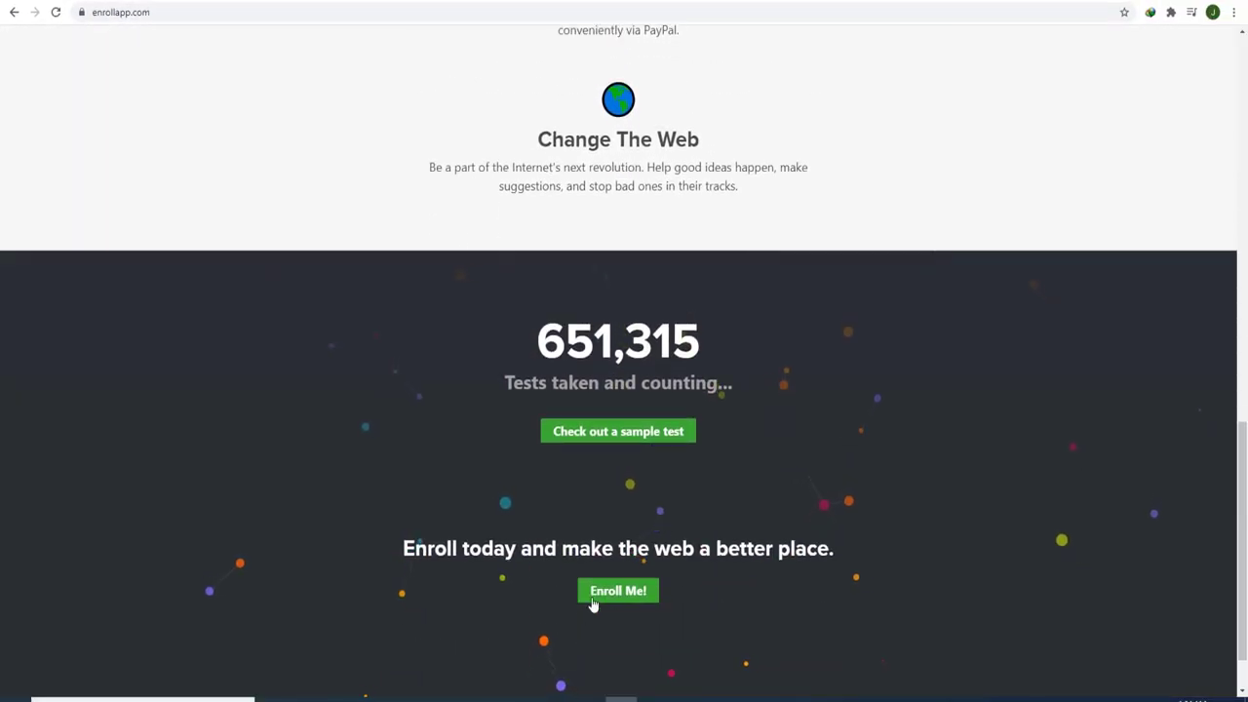
scroll(641, 506, "up", 4)
scroll(738, 416, "up", 4)
scroll(791, 426, "up", 4)
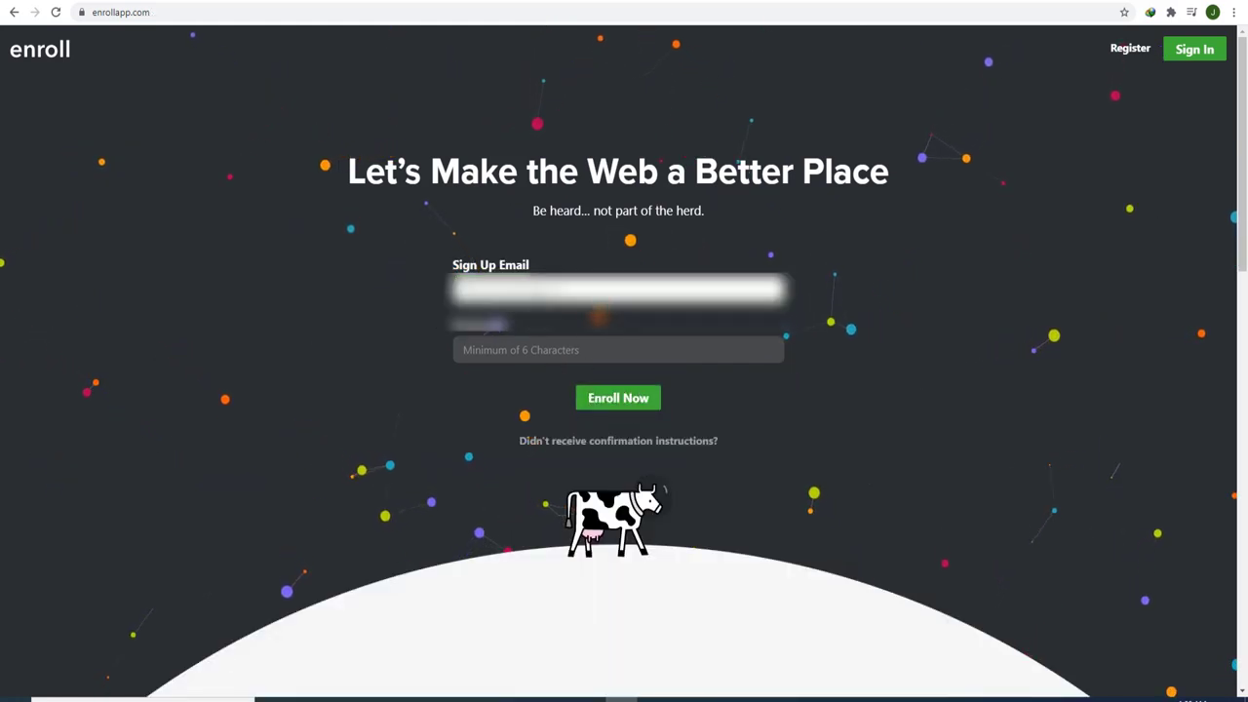
- Scroll down through the Enroll landing page and back up to the sign-up form
scroll(621, 416, "down", 2)
scroll(621, 415, "down", 3)
scroll(629, 418, "down", 5)
scroll(623, 503, "down", 3)
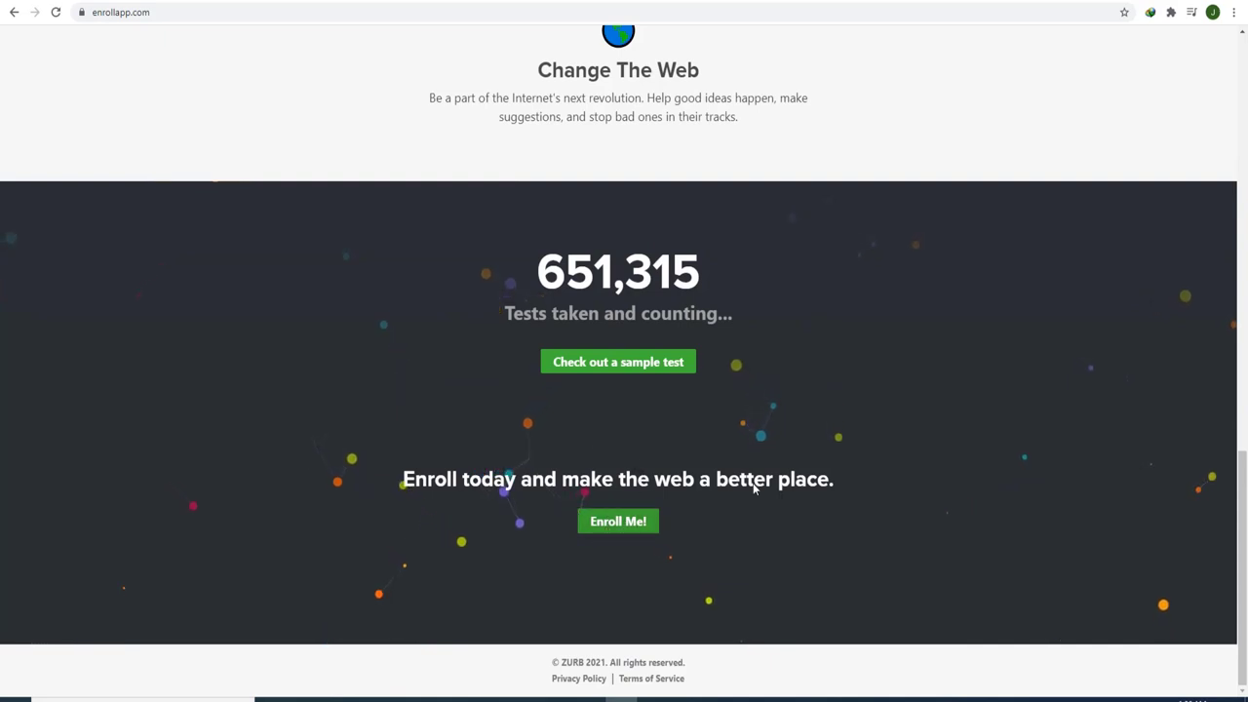
scroll(754, 487, "up", 15)
scroll(777, 495, "up", 10)
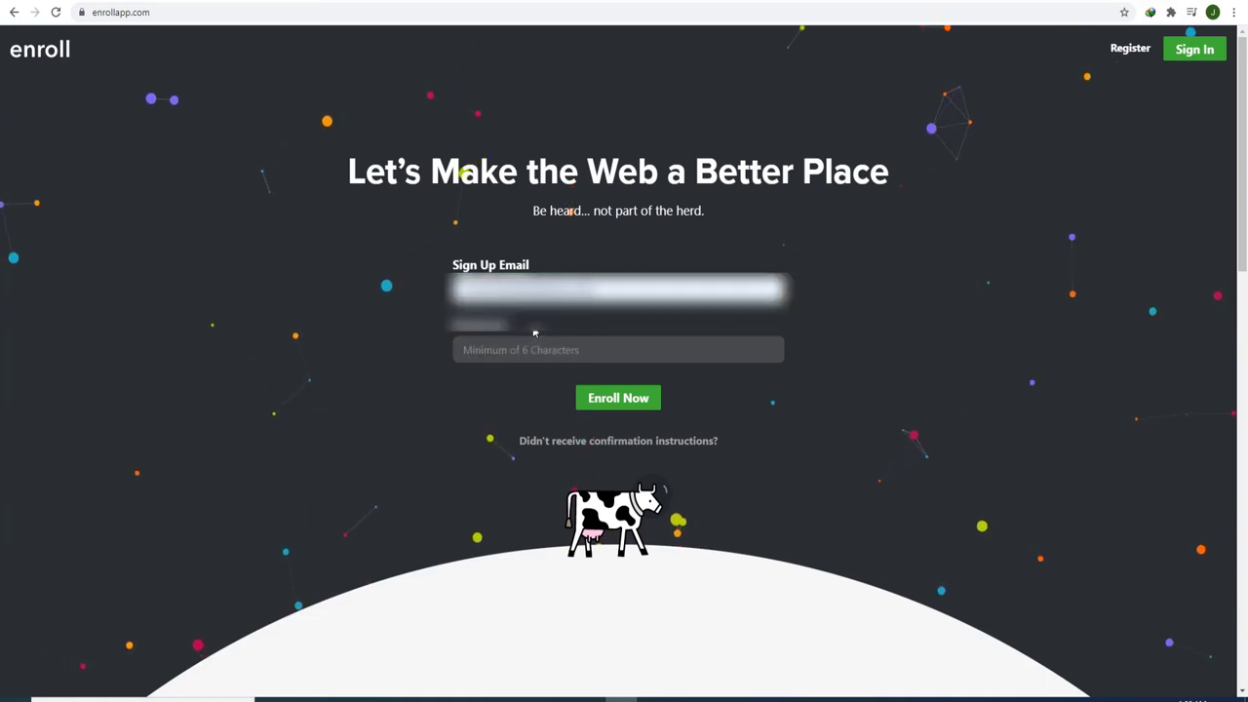
- Enter and confirm the account password, agree to both terms, and submit Enroll Now
left_click(533, 347)
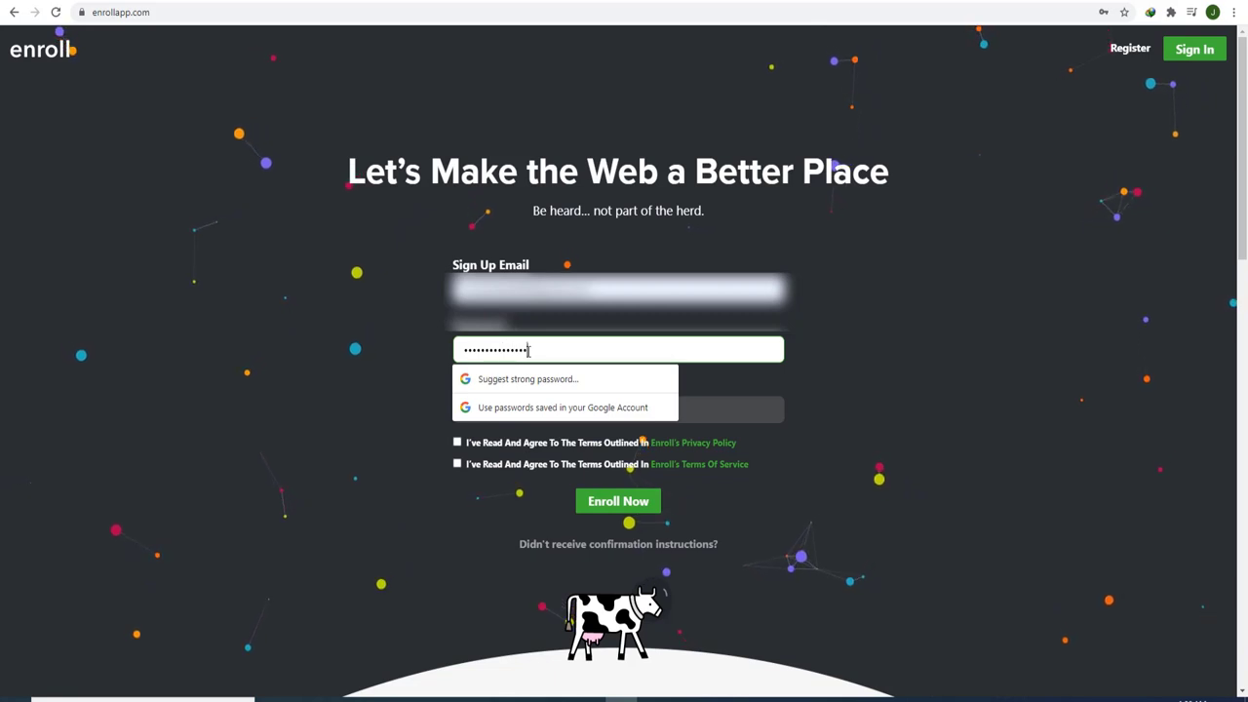
left_click(293, 354)
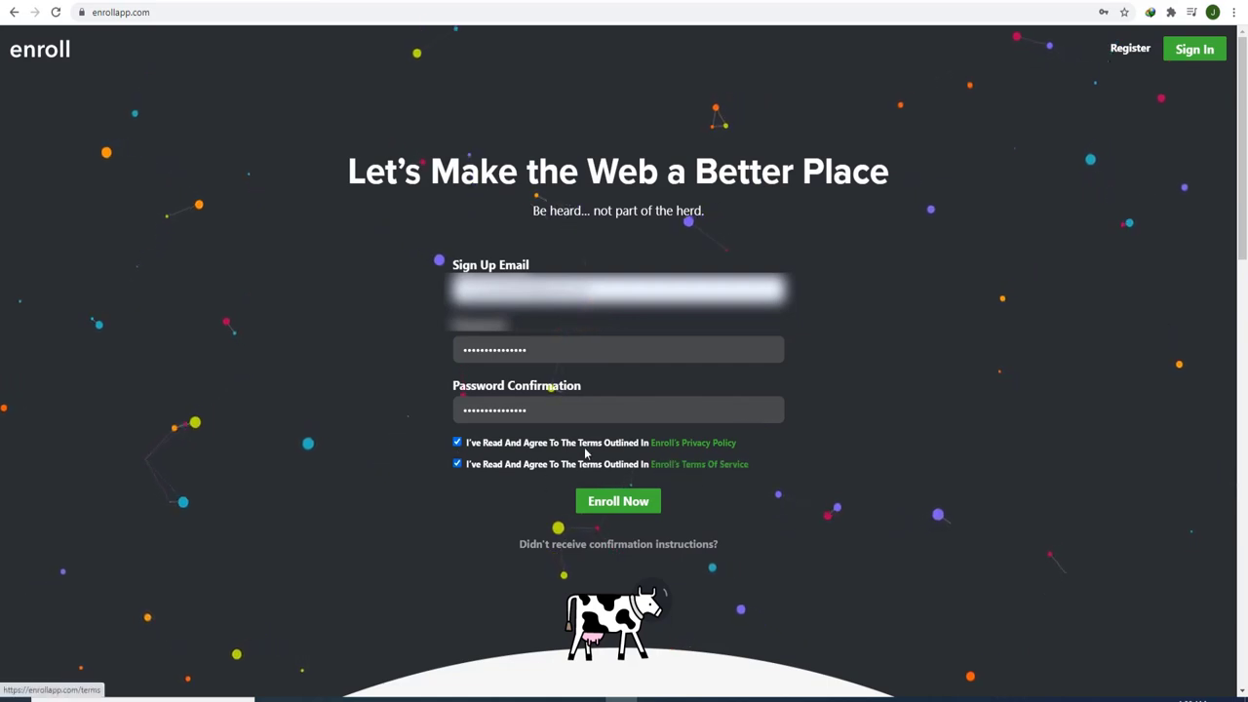
left_click(636, 503)
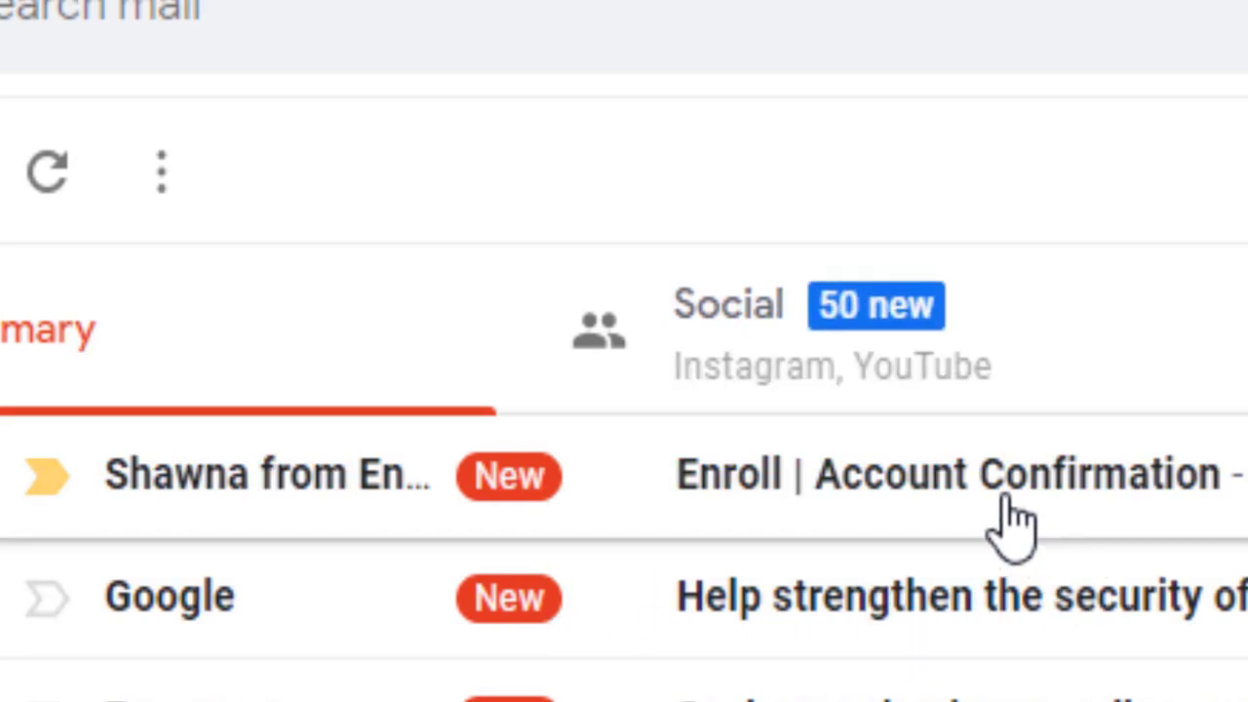
- Open the 'Enroll | Account Confirmation' email in the Gmail Primary inbox
left_click(1056, 507)
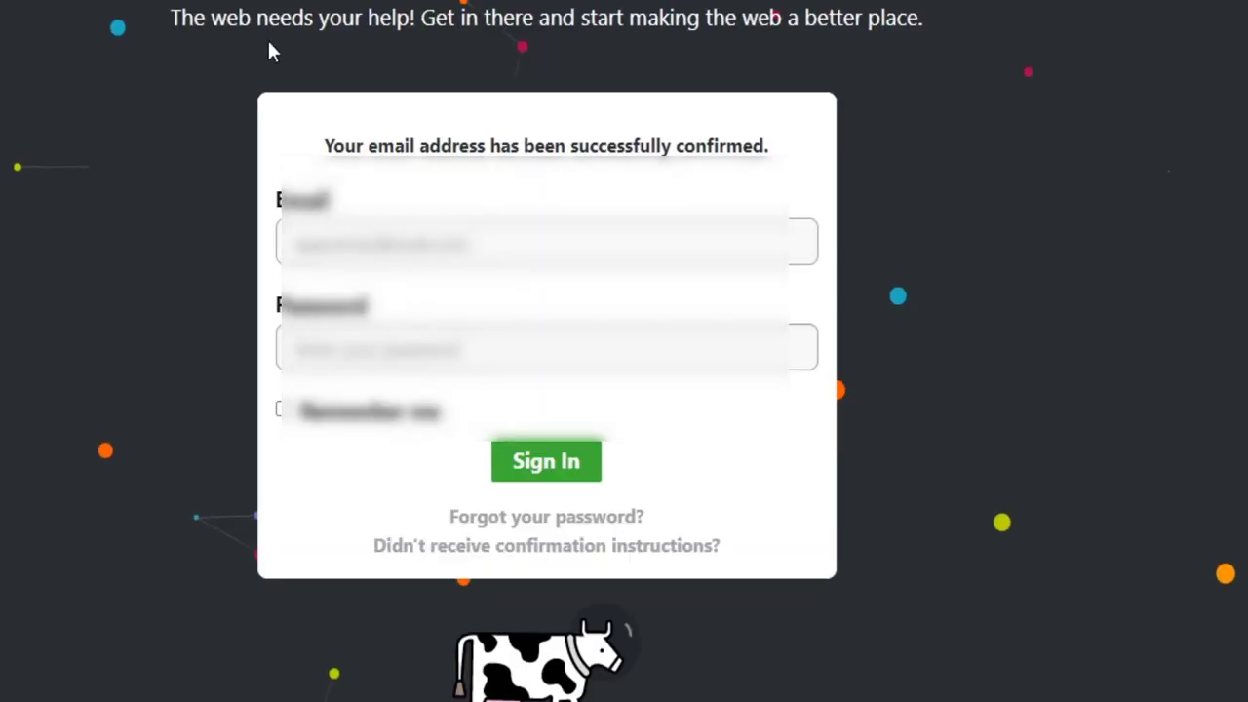
- Sign in with the saved email and password, with Remember me ticked
left_click(390, 242)
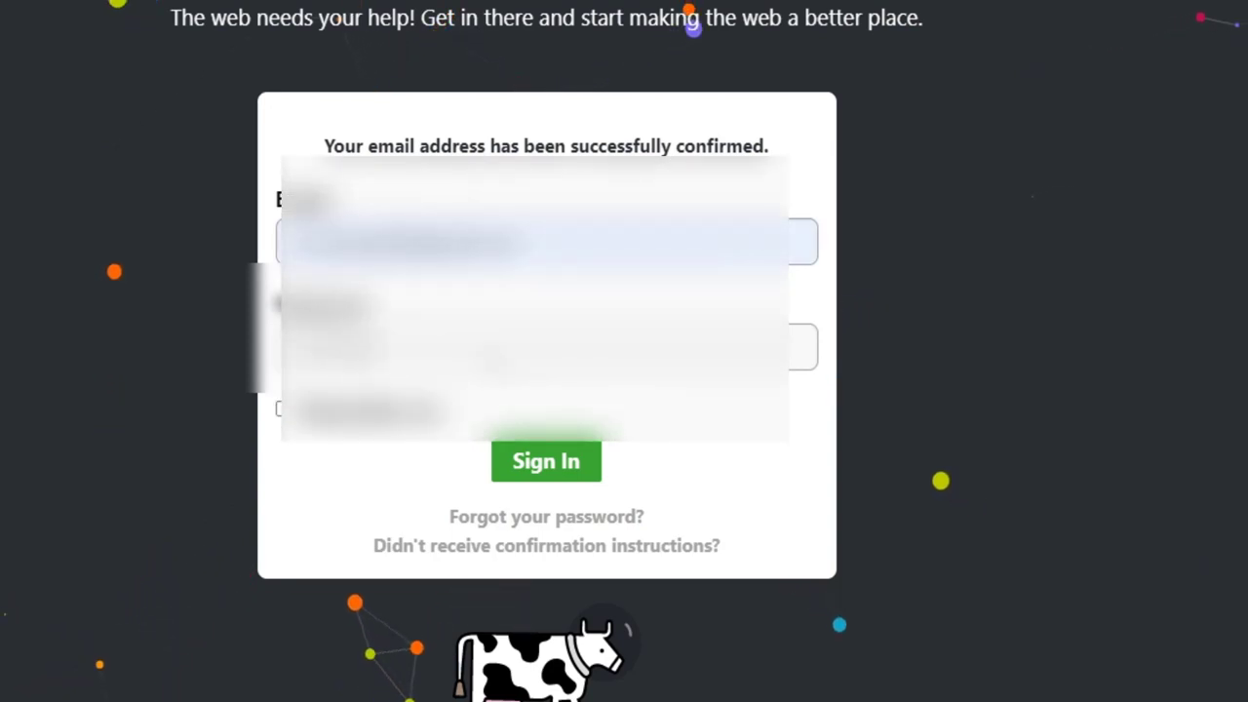
left_click(429, 418)
left_click(531, 463)
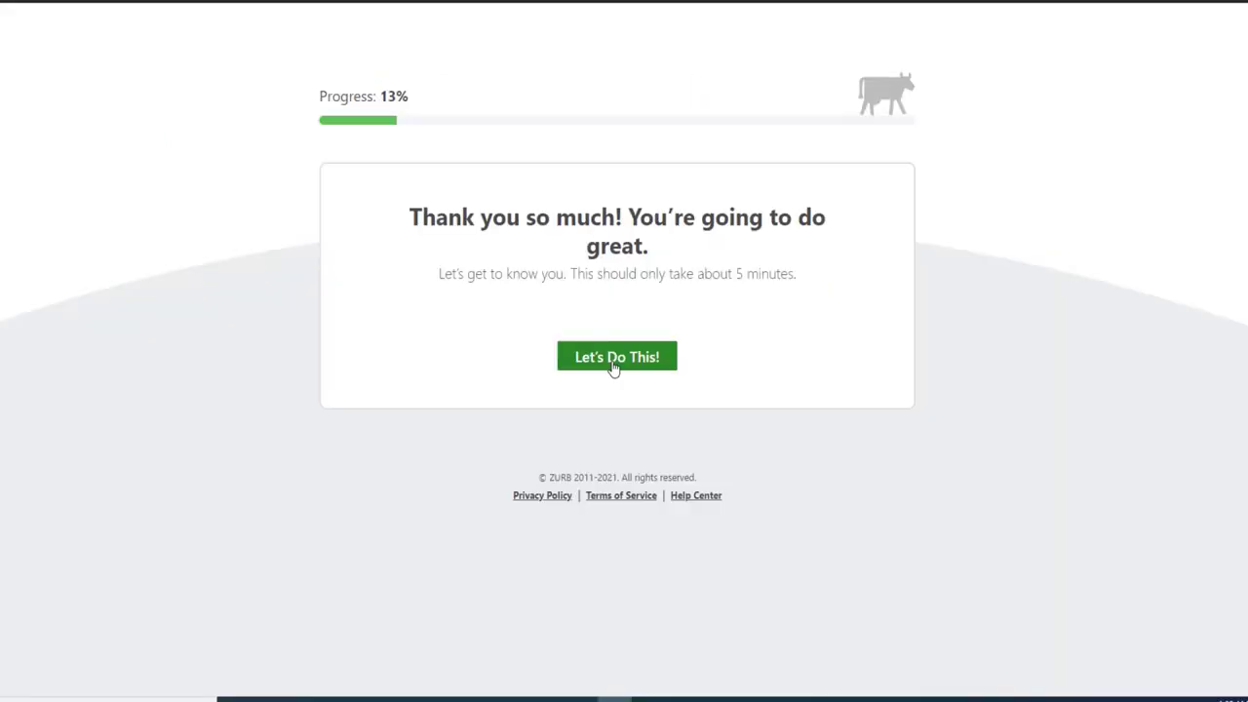
- Submit the first and last name step to continue registration
left_click(614, 363)
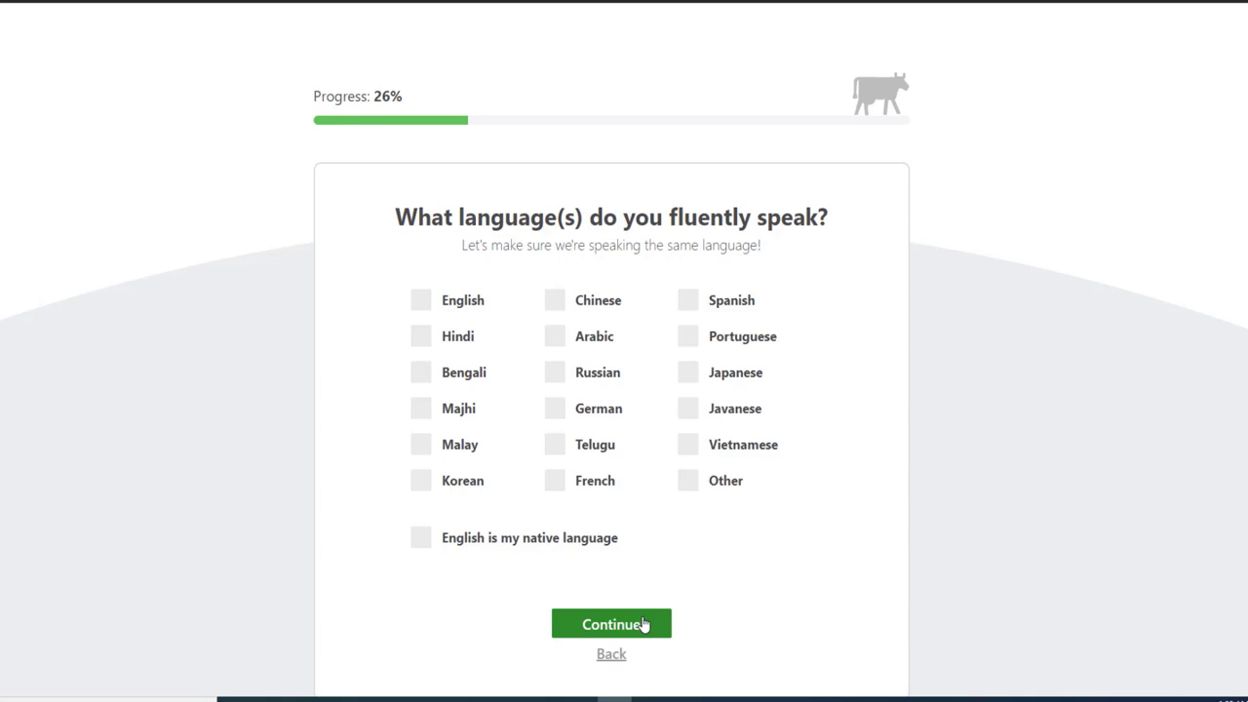
- Skip the language question and enter the phone number under Pakistan's country code
left_click(643, 625)
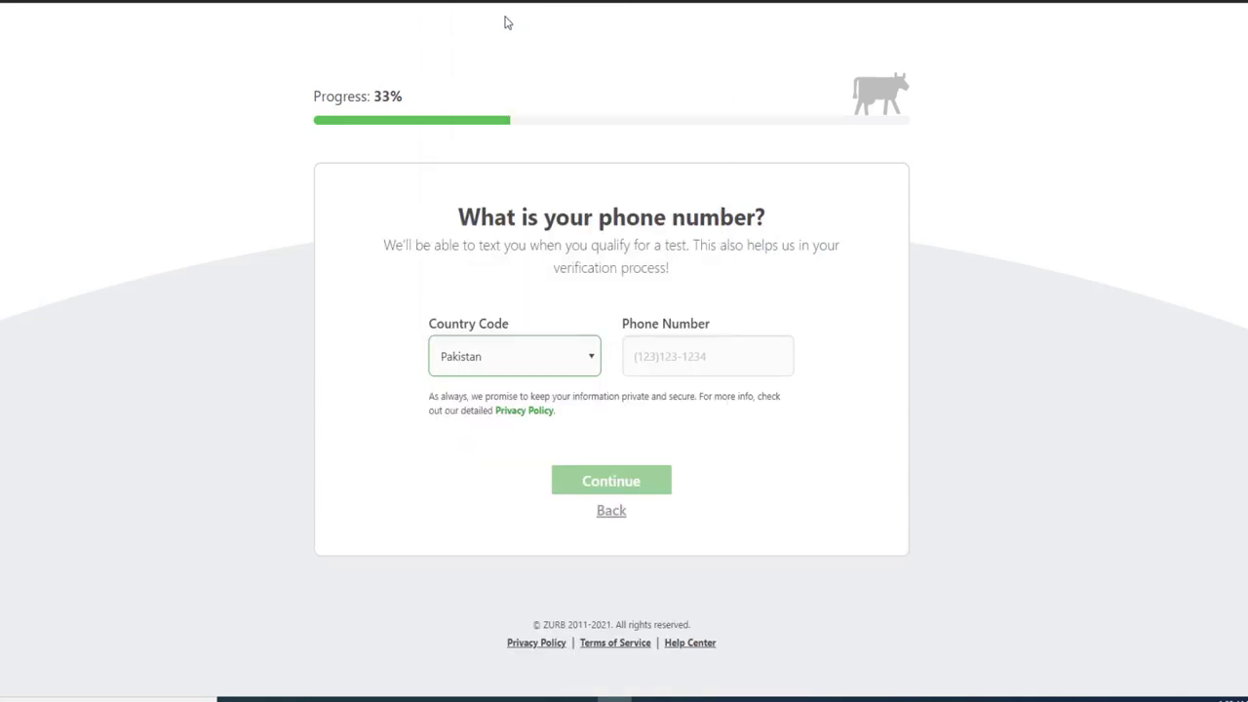
left_click(513, 440)
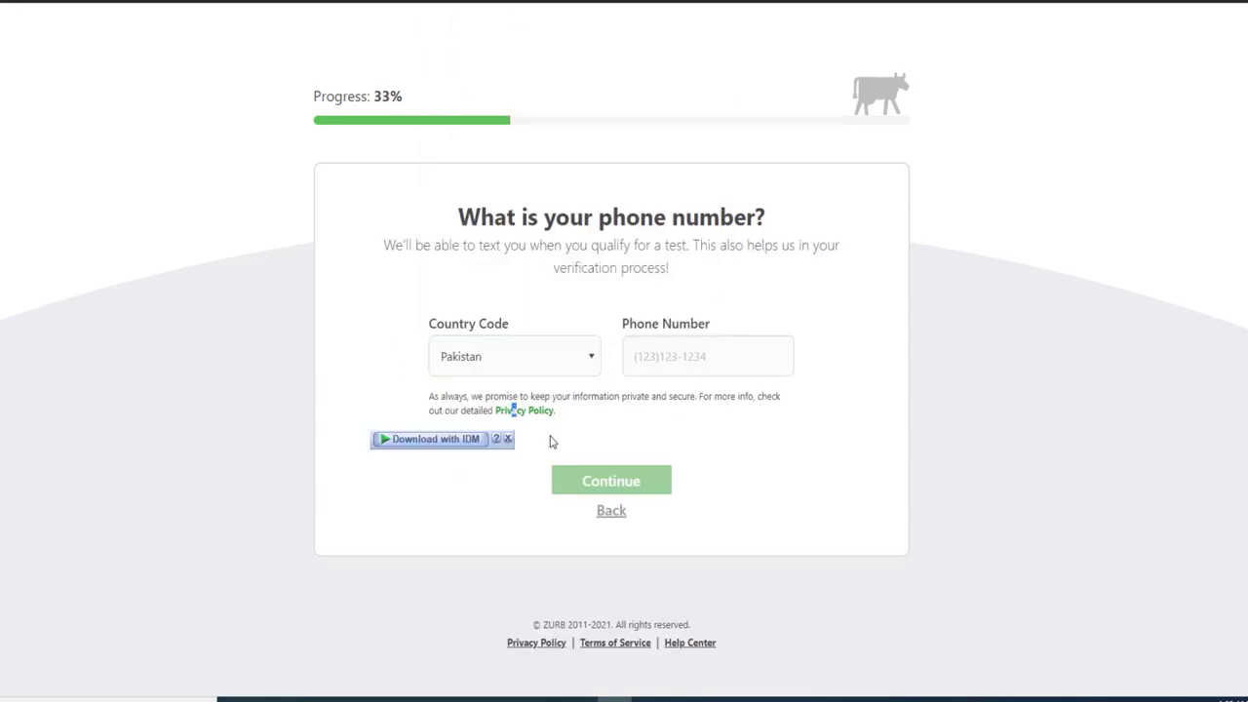
left_click(673, 366)
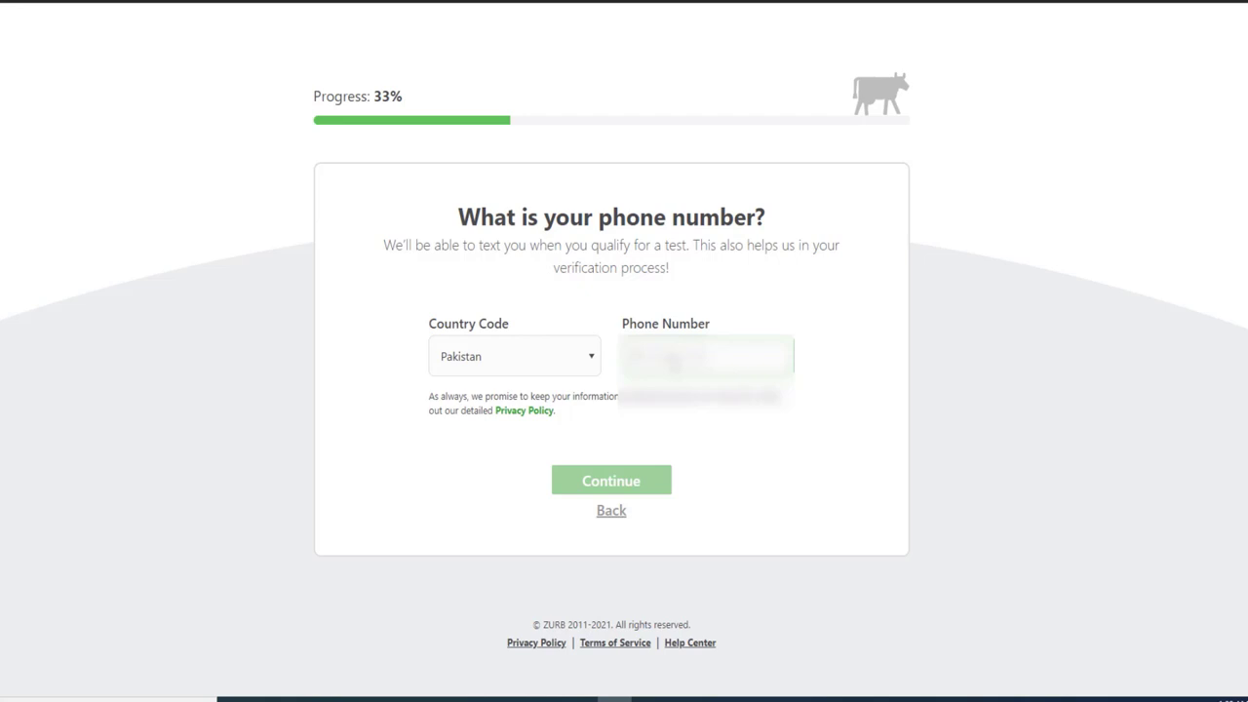
type("5")
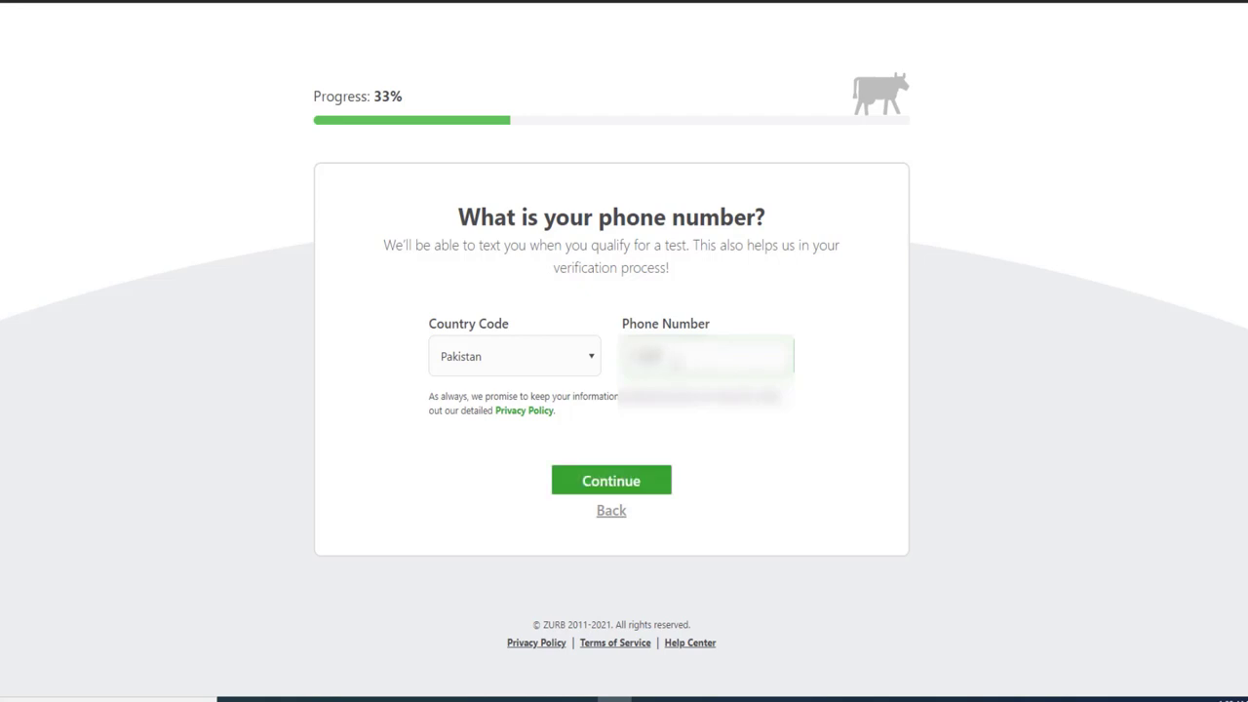
type("k")
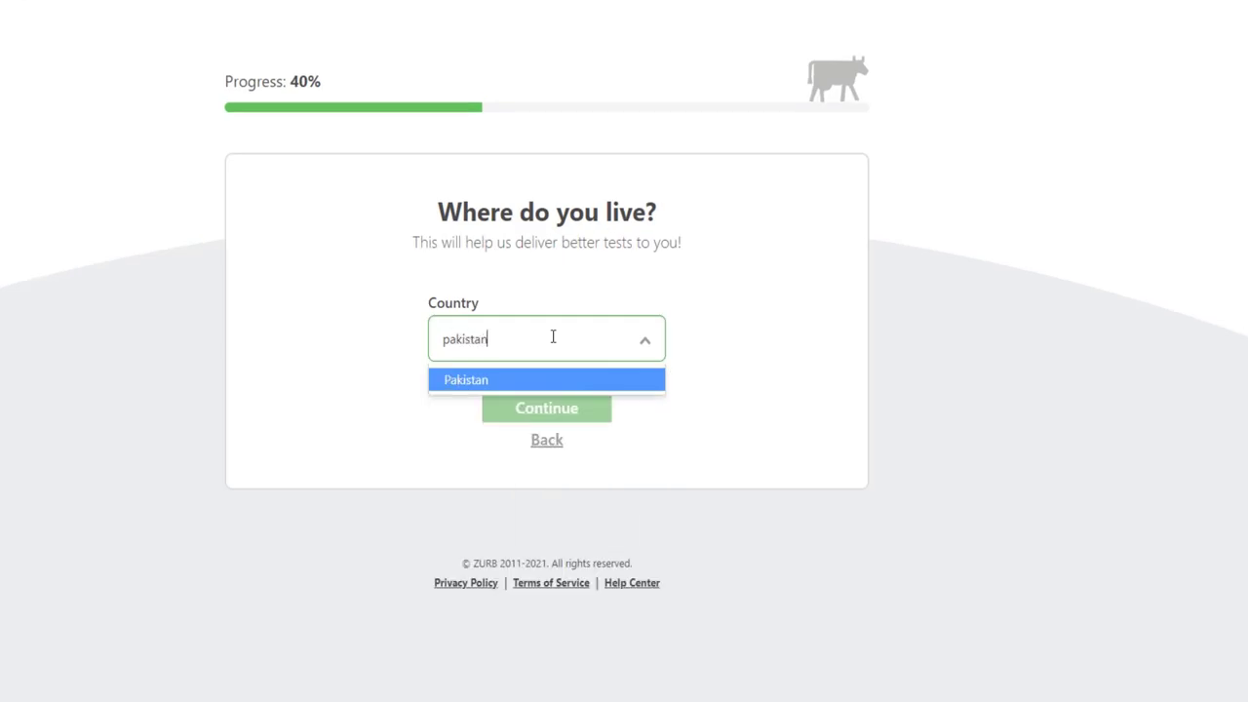
- Choose Pakistan as country of residence and answer Yes to always receiving tests
key("Return")
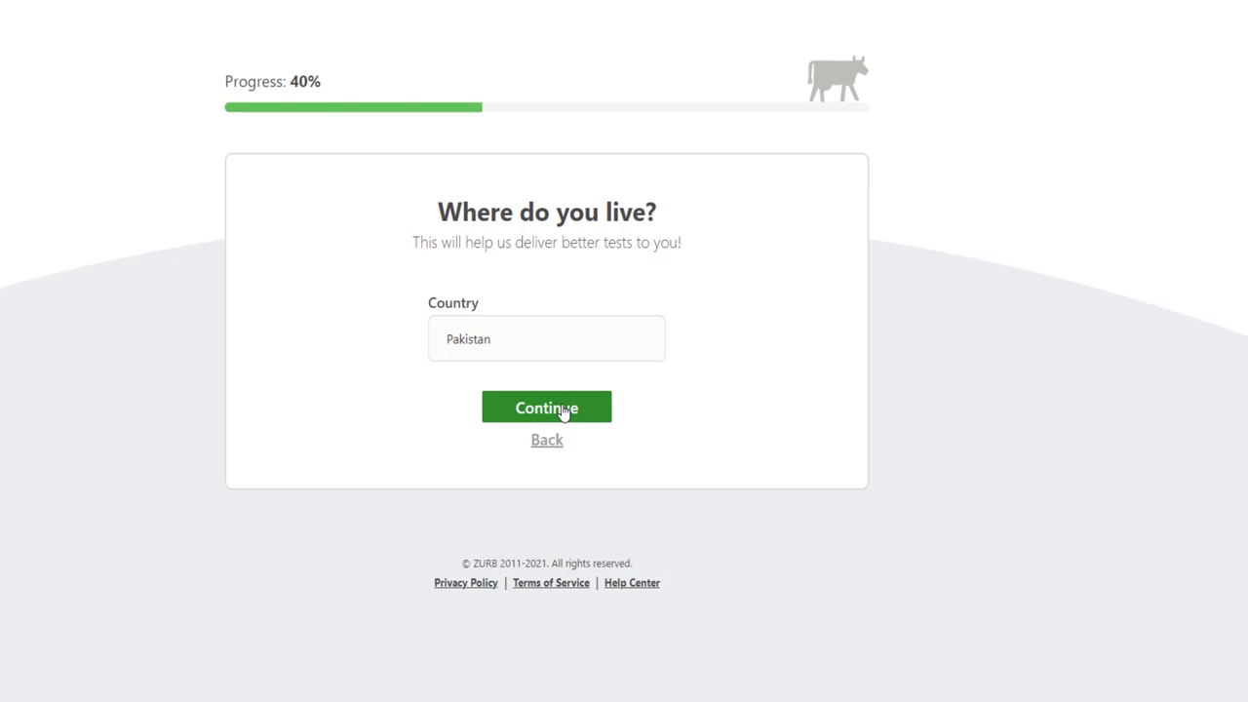
left_click(563, 410)
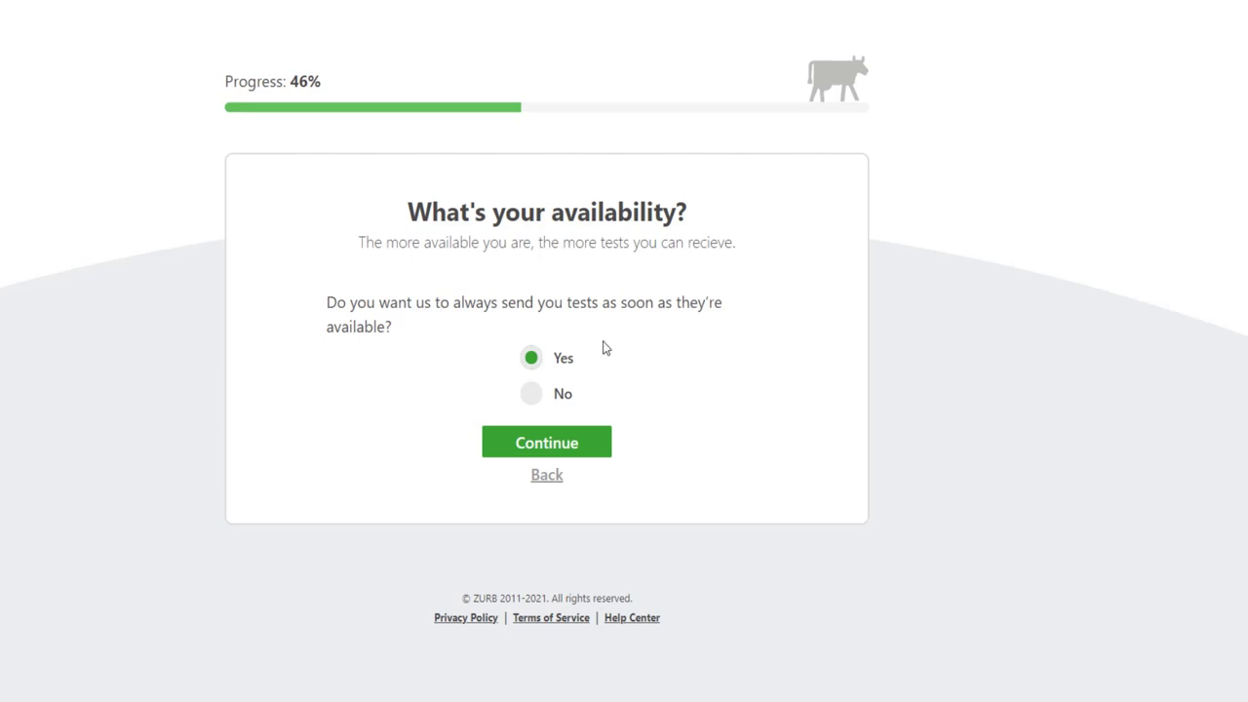
left_click(524, 443)
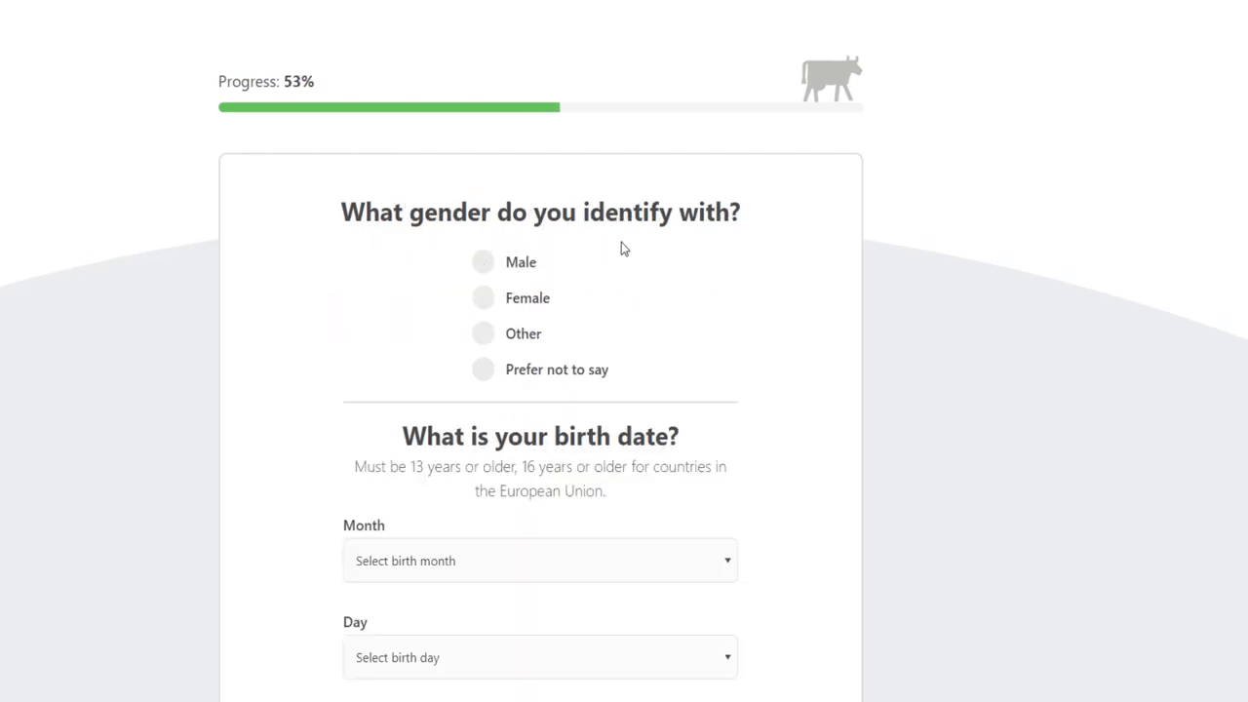
left_click(535, 264)
scroll(459, 544, "down", 2)
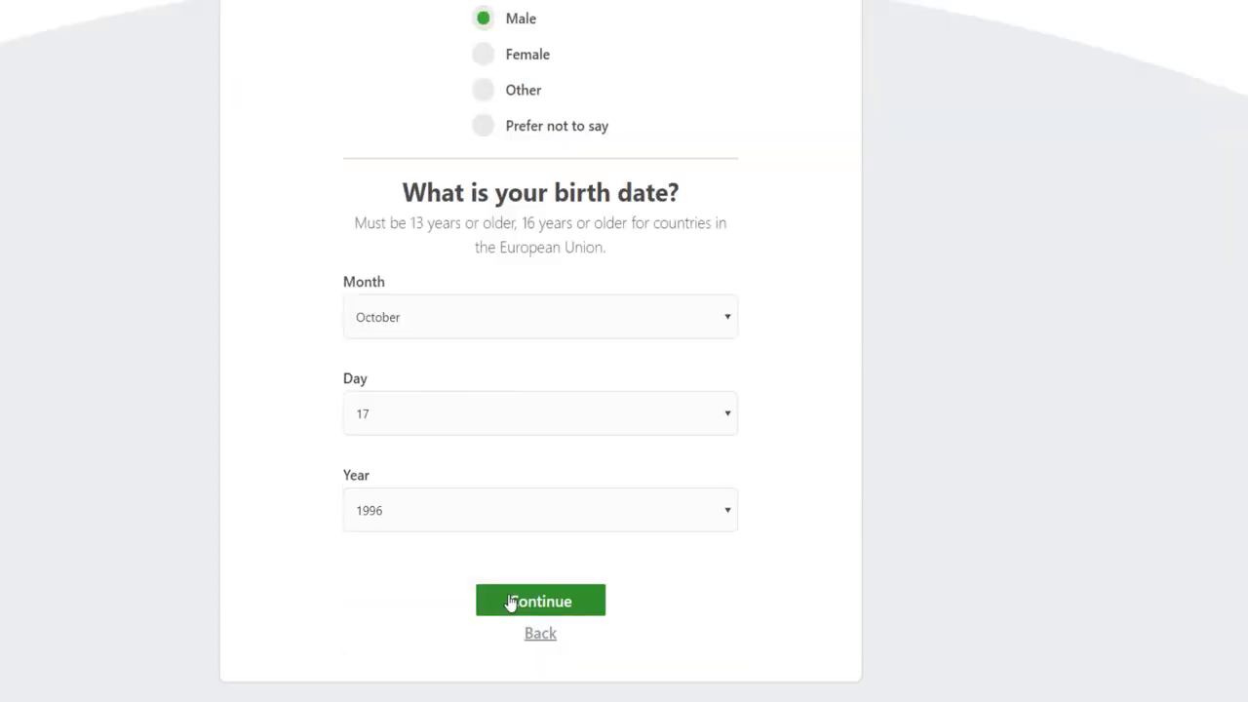
left_click(510, 602)
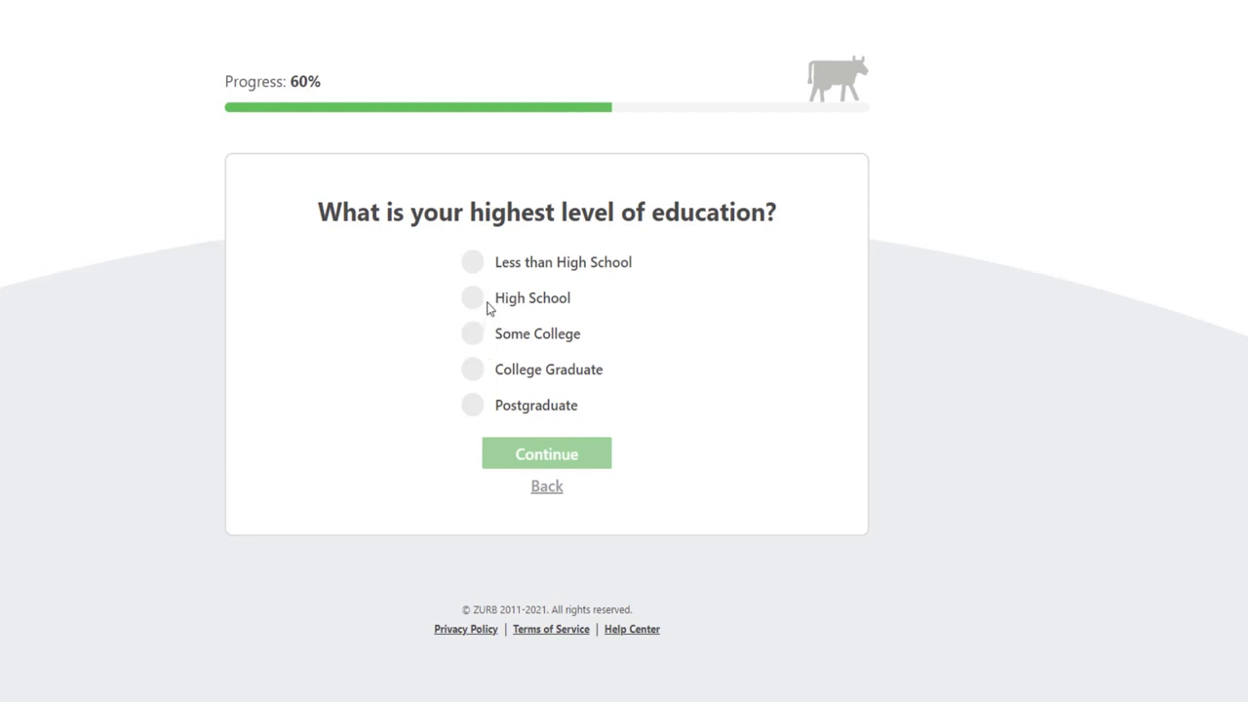
- Answer College Graduate for education and set work status to working full-time
left_click(478, 375)
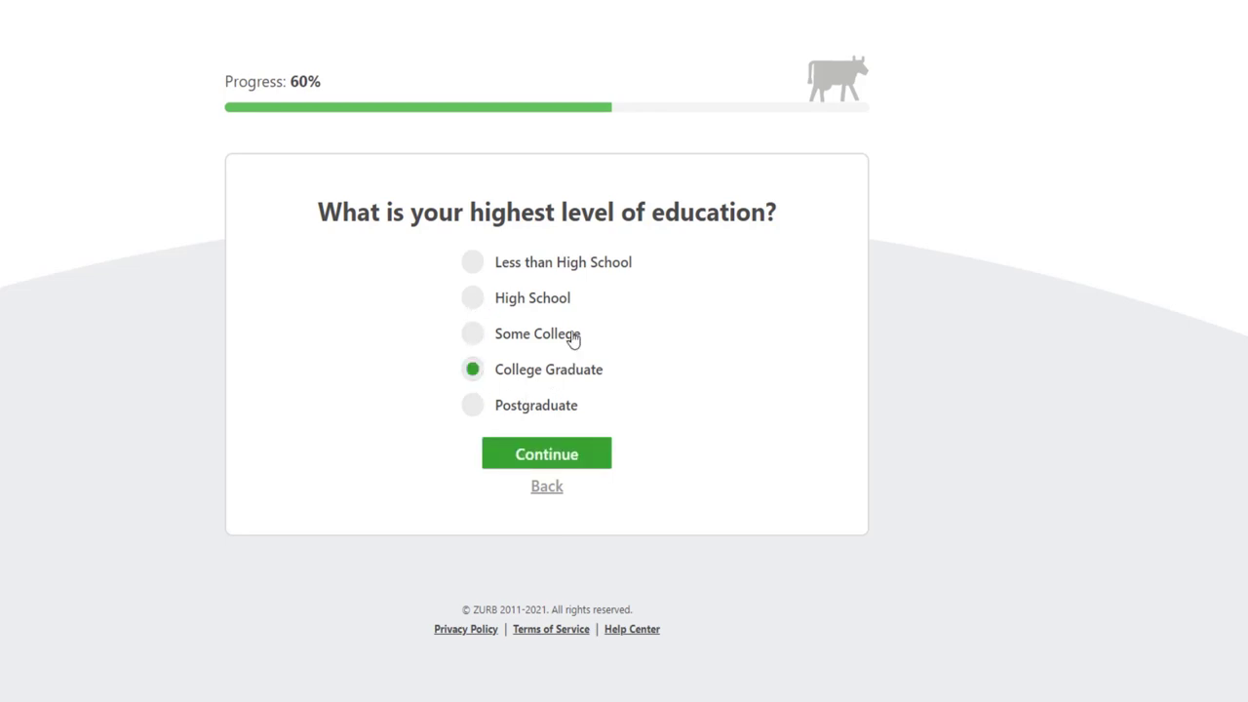
left_click(524, 445)
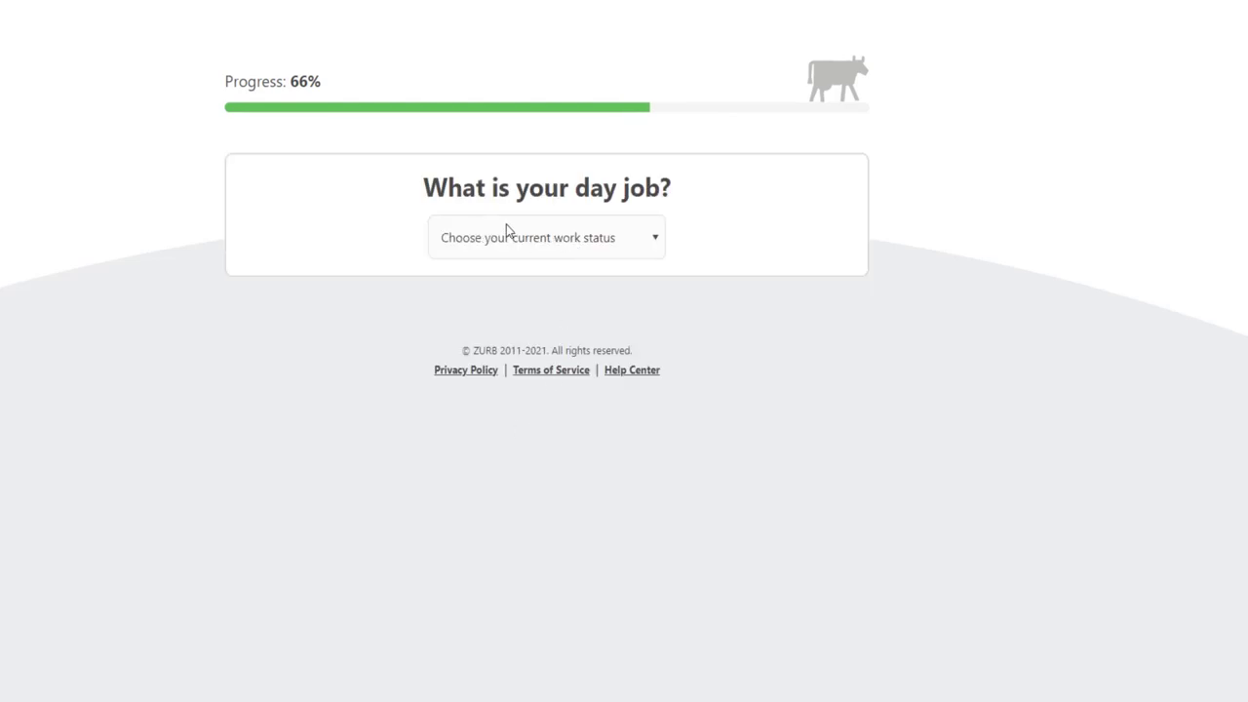
left_click(574, 236)
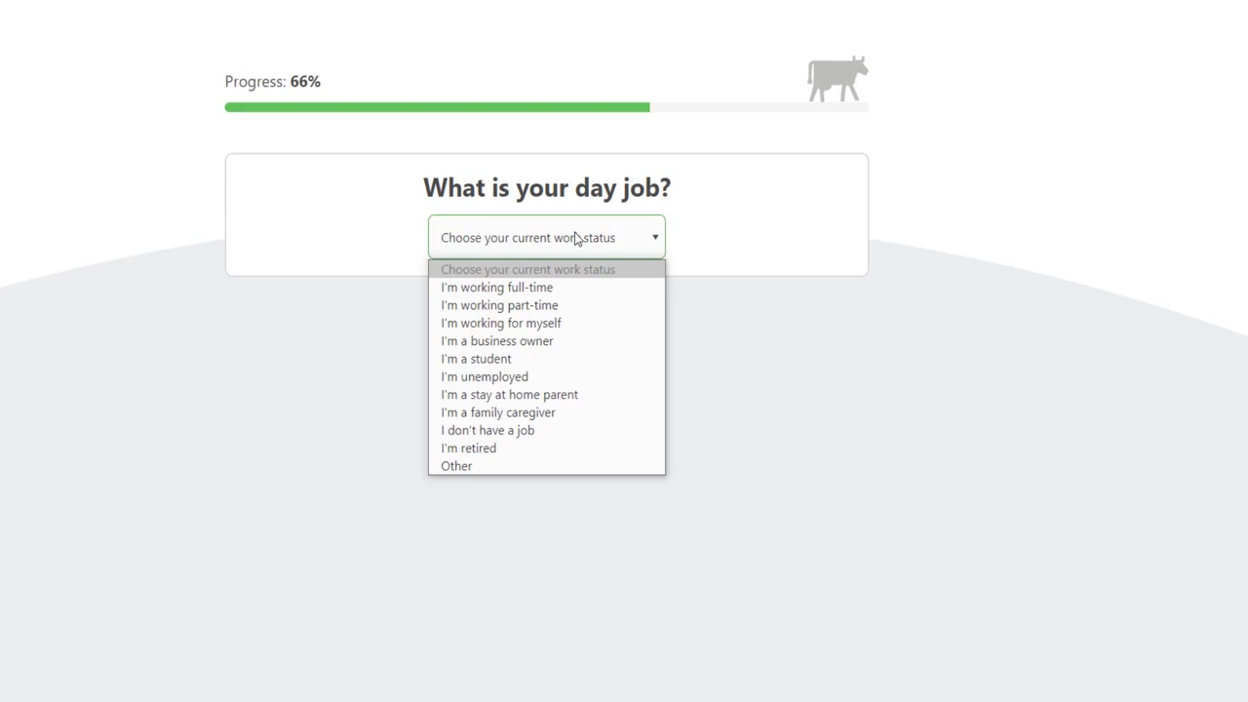
left_click(572, 287)
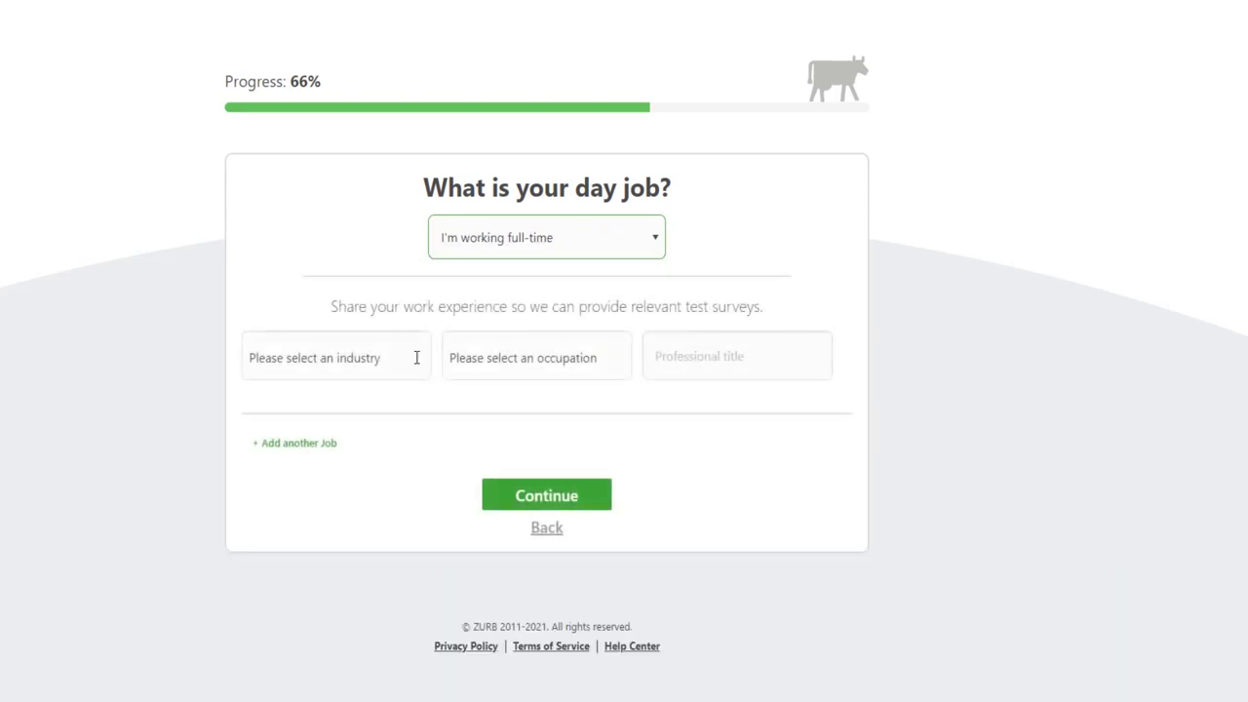
- Choose Accounting industry, Adjudicator occupation and Accounting Clerk title, then submit
left_click(414, 358)
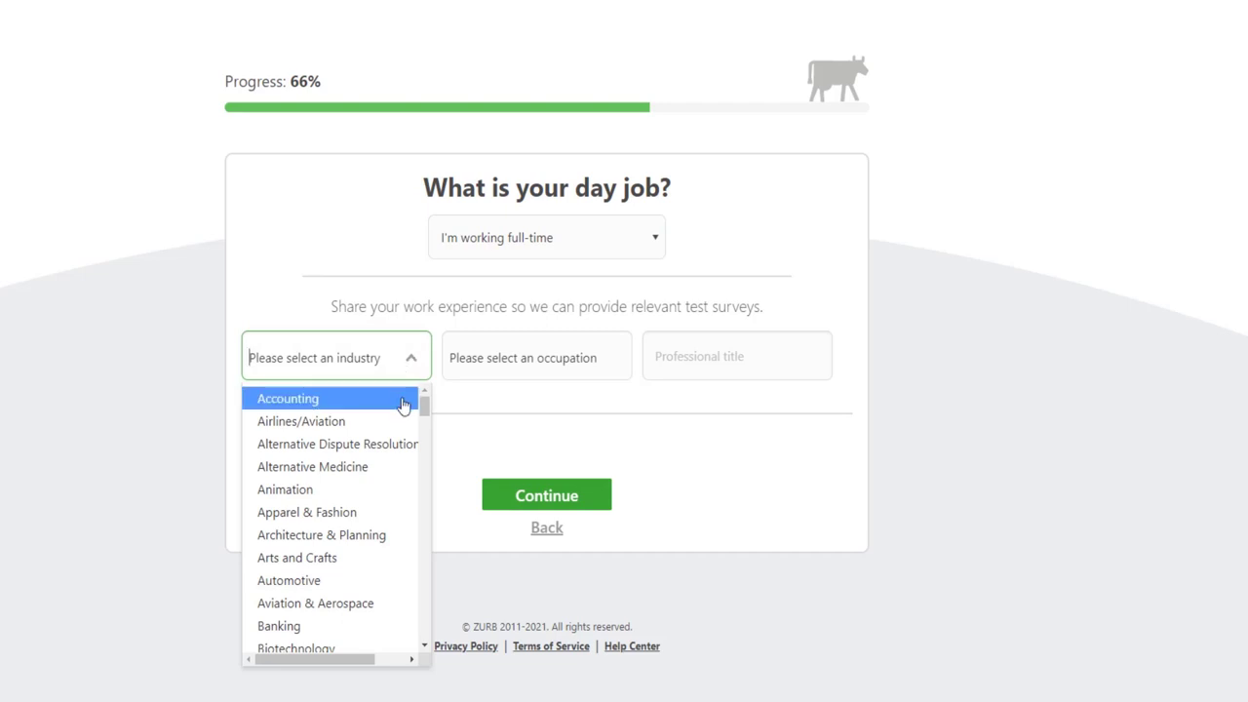
left_click(406, 399)
left_click(504, 358)
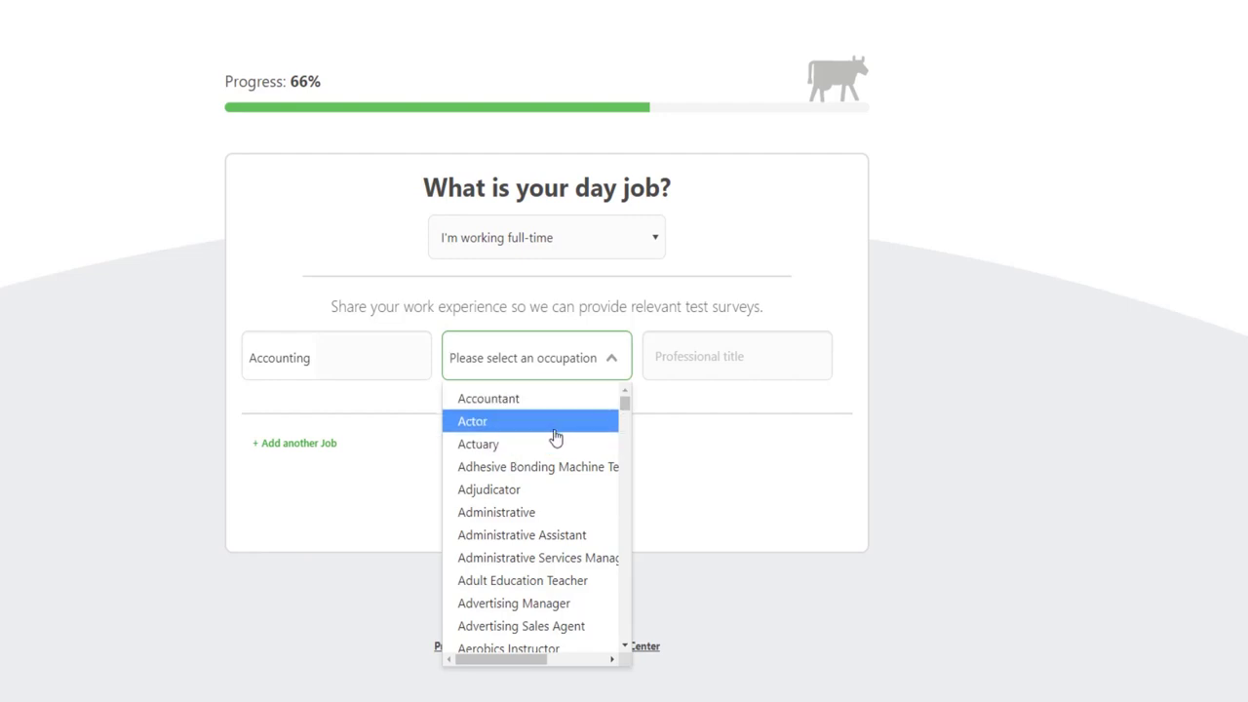
left_click(552, 492)
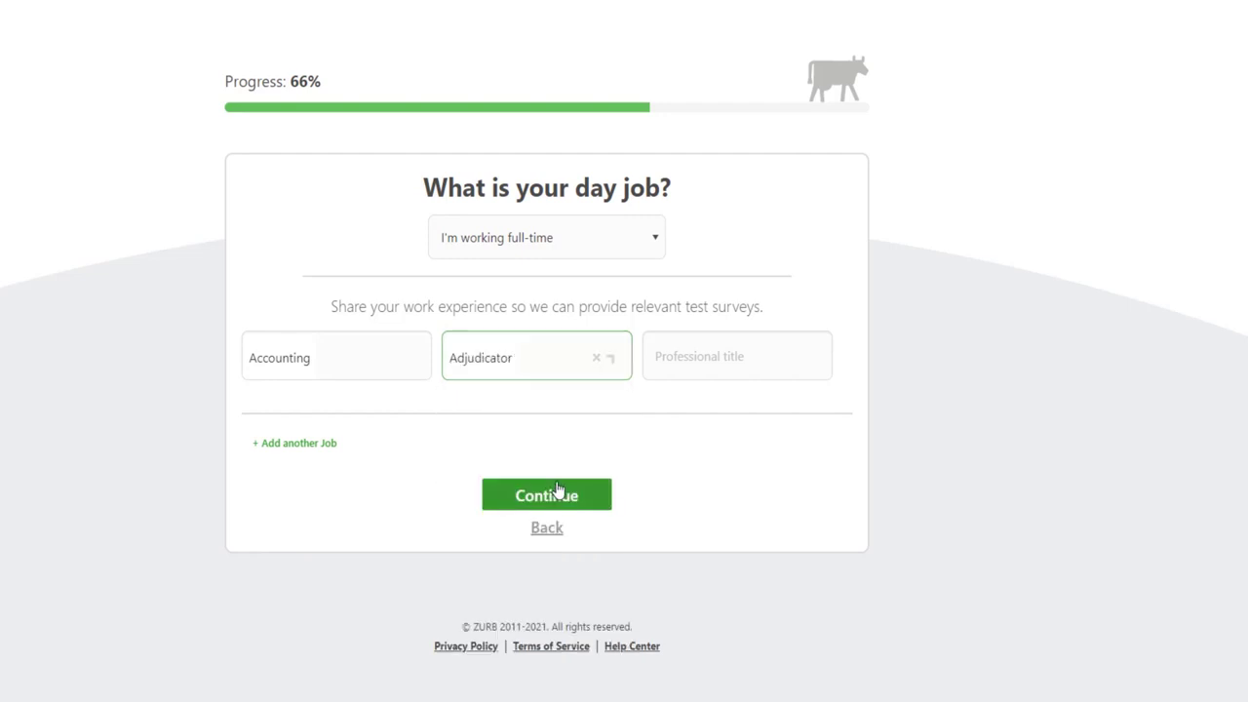
left_click(729, 365)
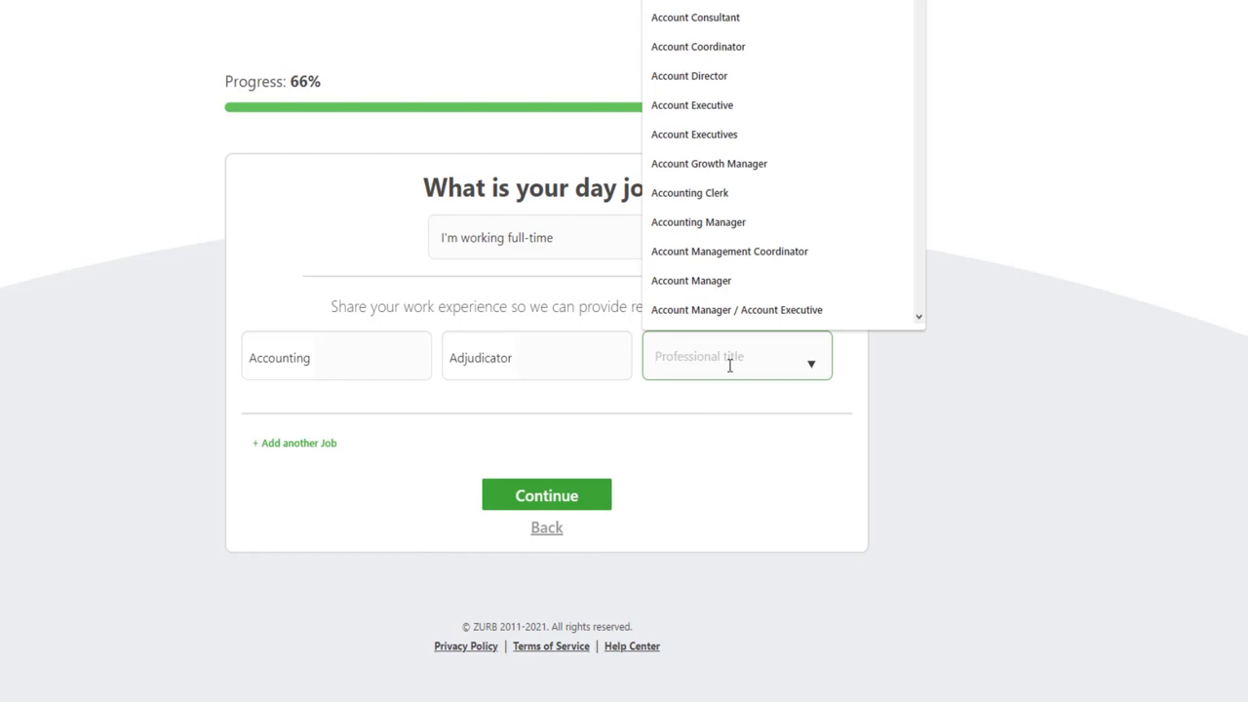
left_click(741, 195)
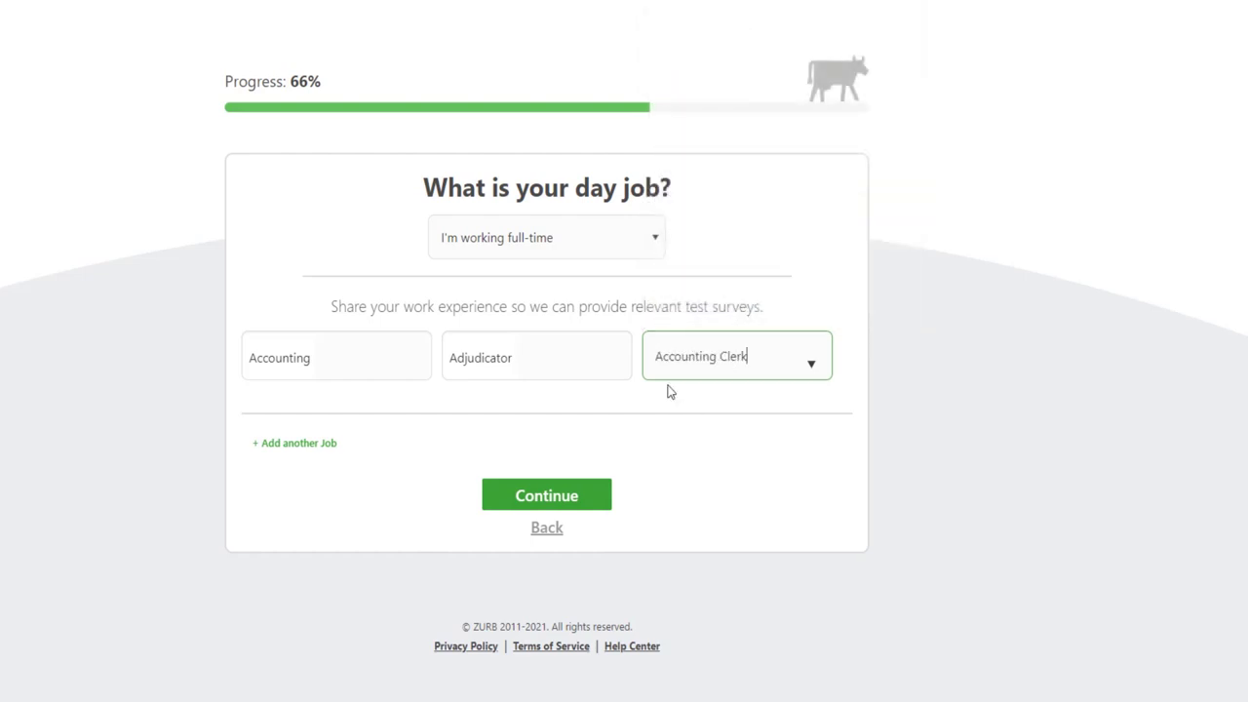
left_click(598, 496)
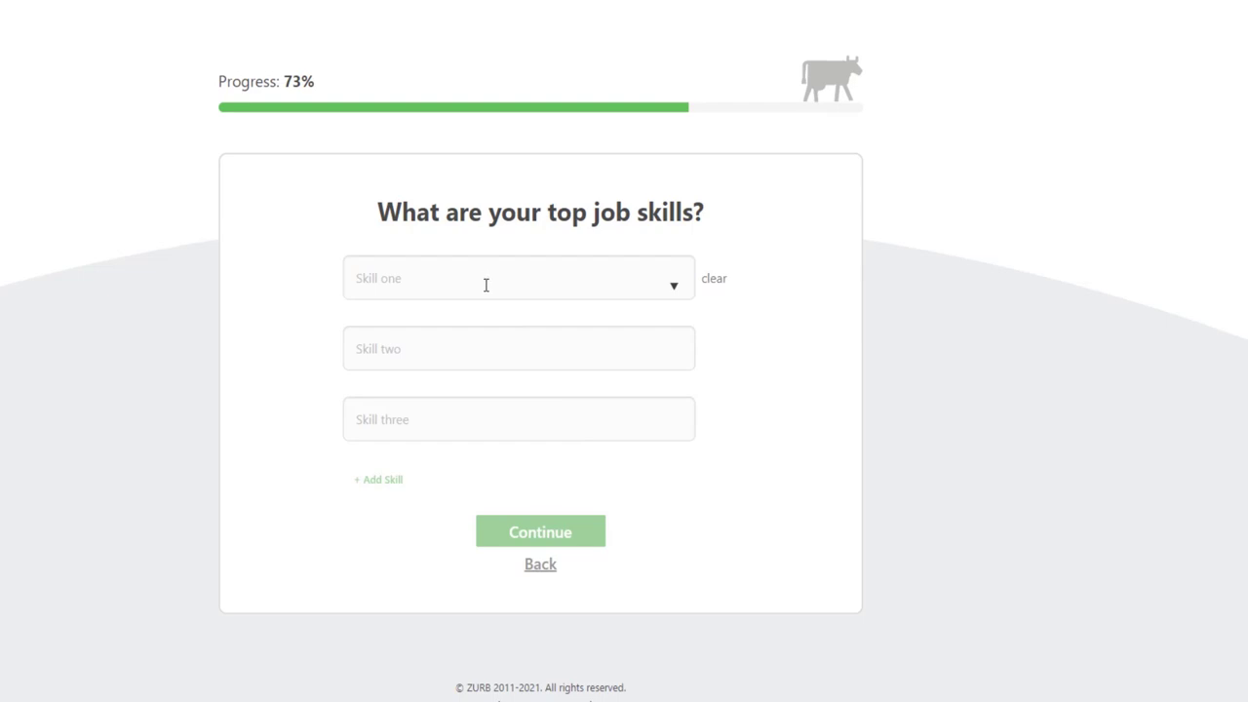
- Pass the job skills and hobbies questions and submit Salary (W2) as income type
left_click(527, 532)
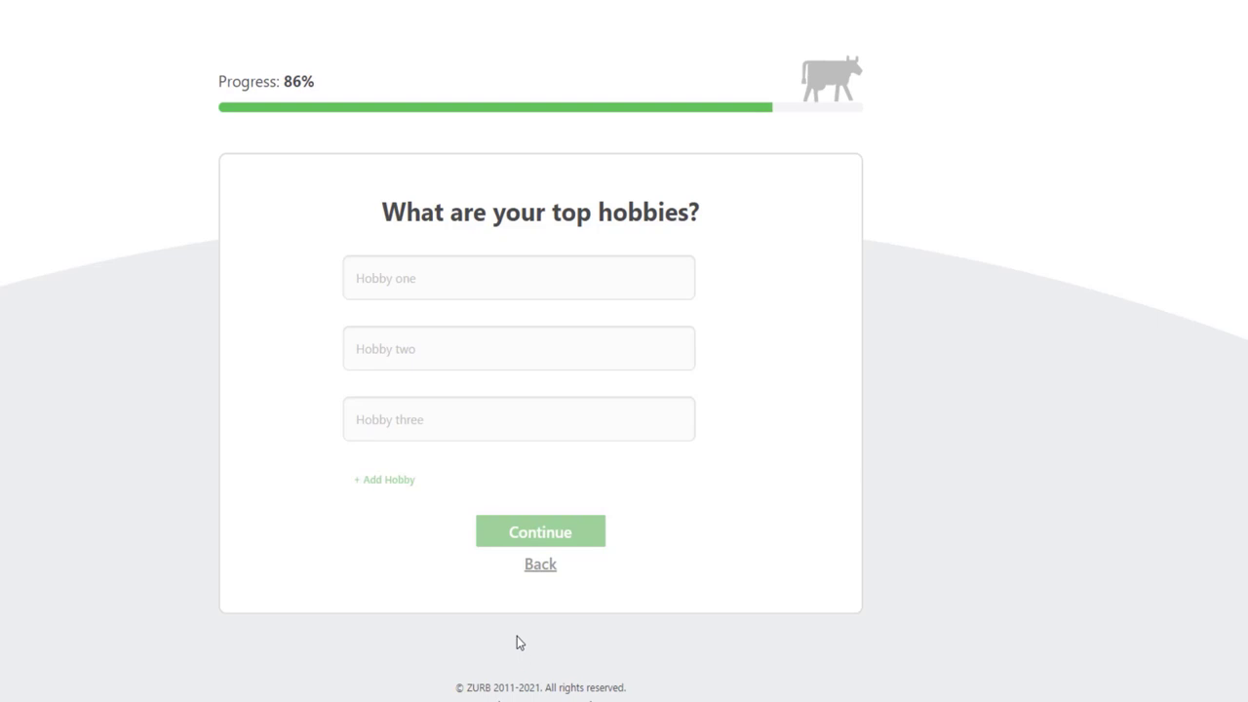
left_click(436, 280)
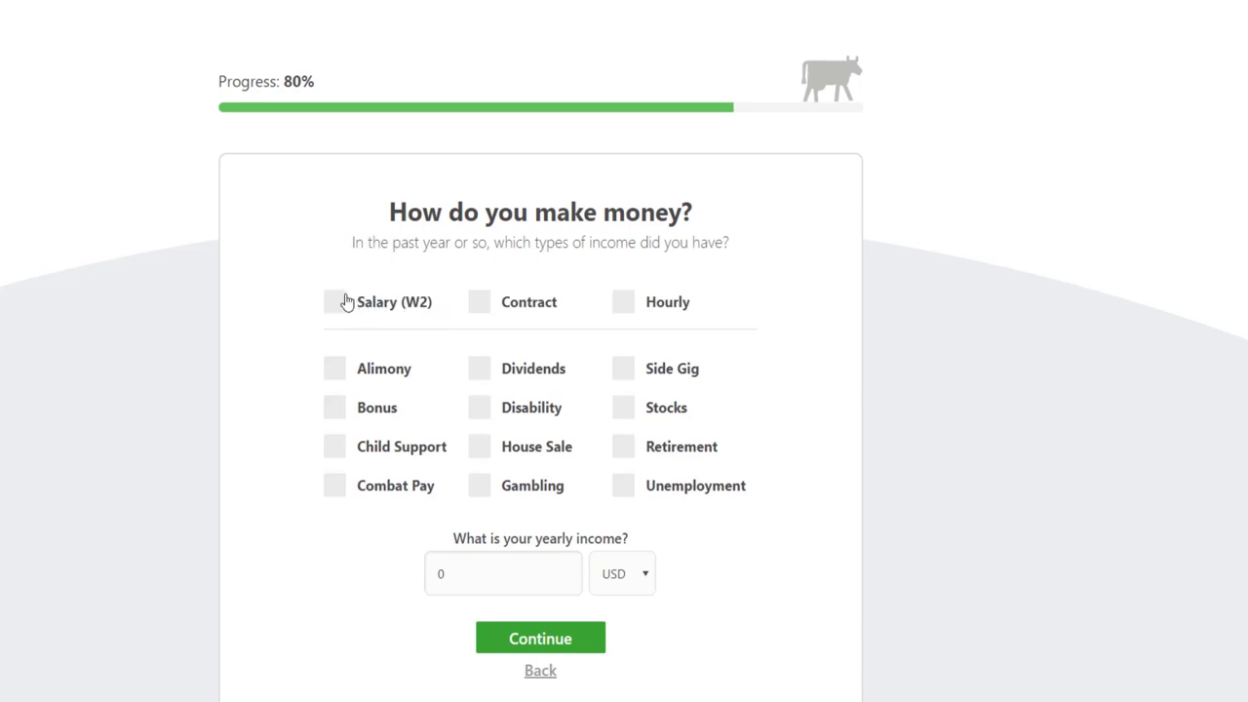
left_click(343, 310)
left_click(607, 575)
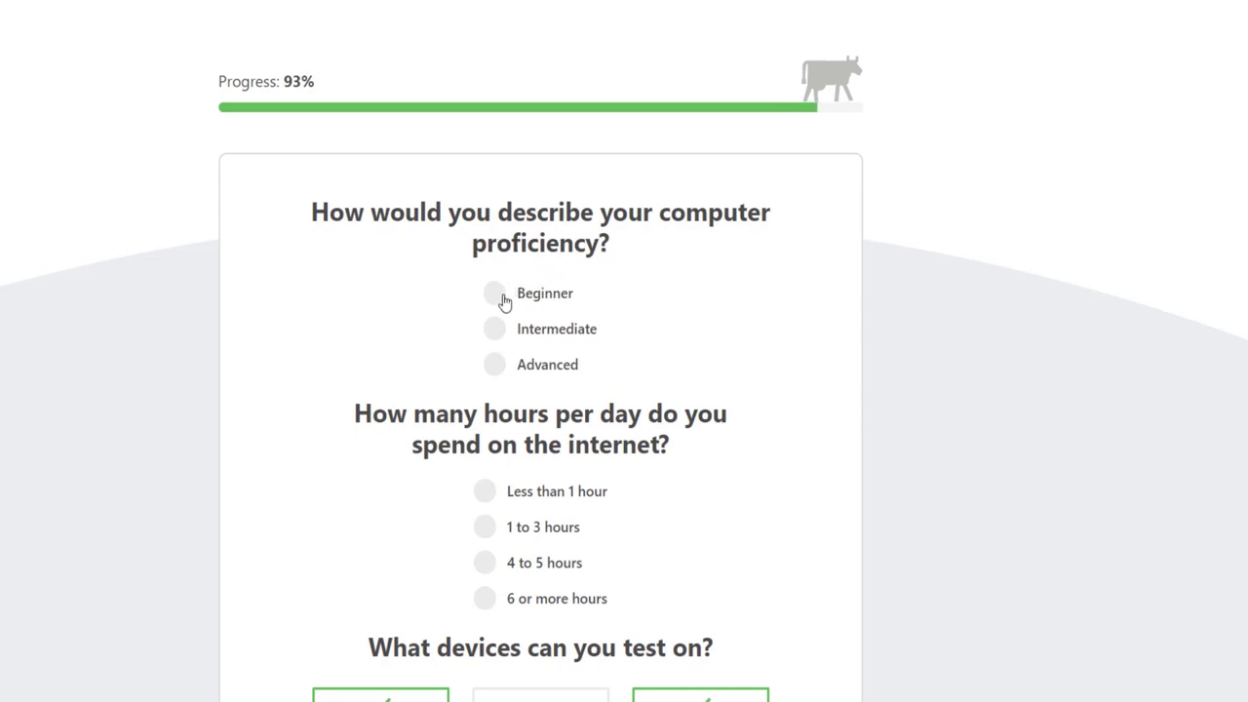
- Choose Advanced proficiency and 6 or more hours online per day, then submit with Finish Registration!
left_click(498, 378)
scroll(417, 449, "down", 2)
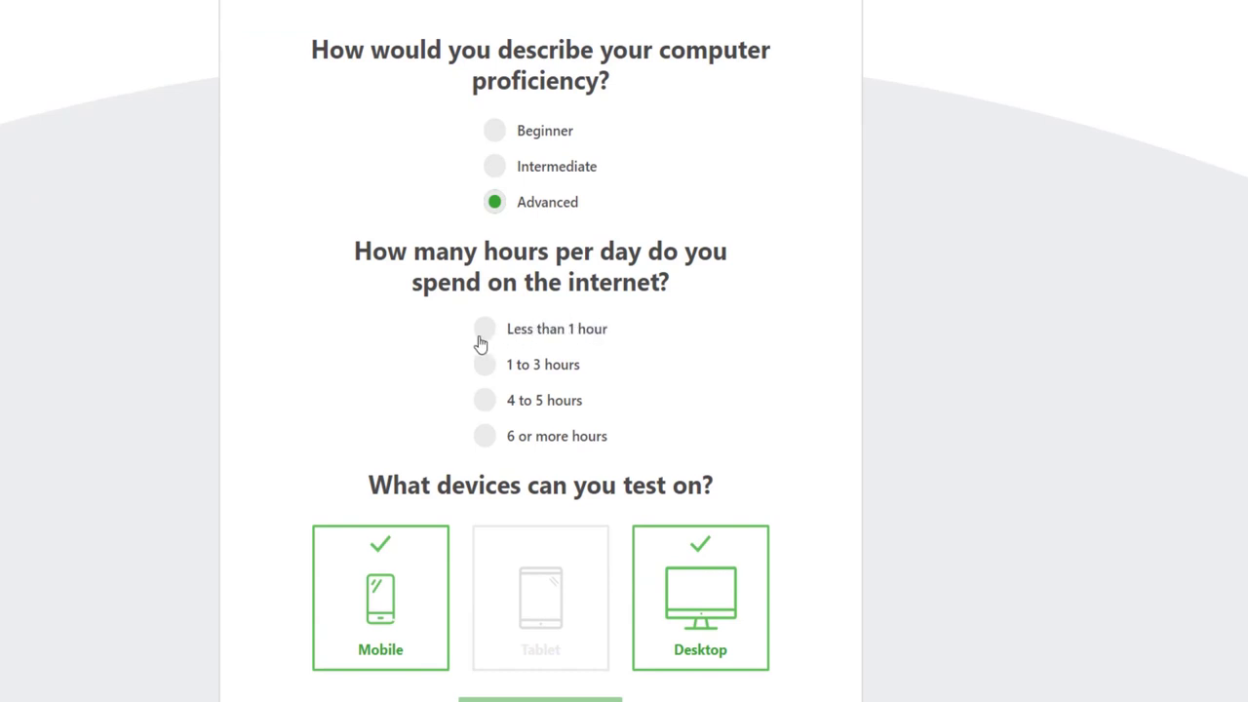
left_click(489, 440)
scroll(492, 445, "down", 2)
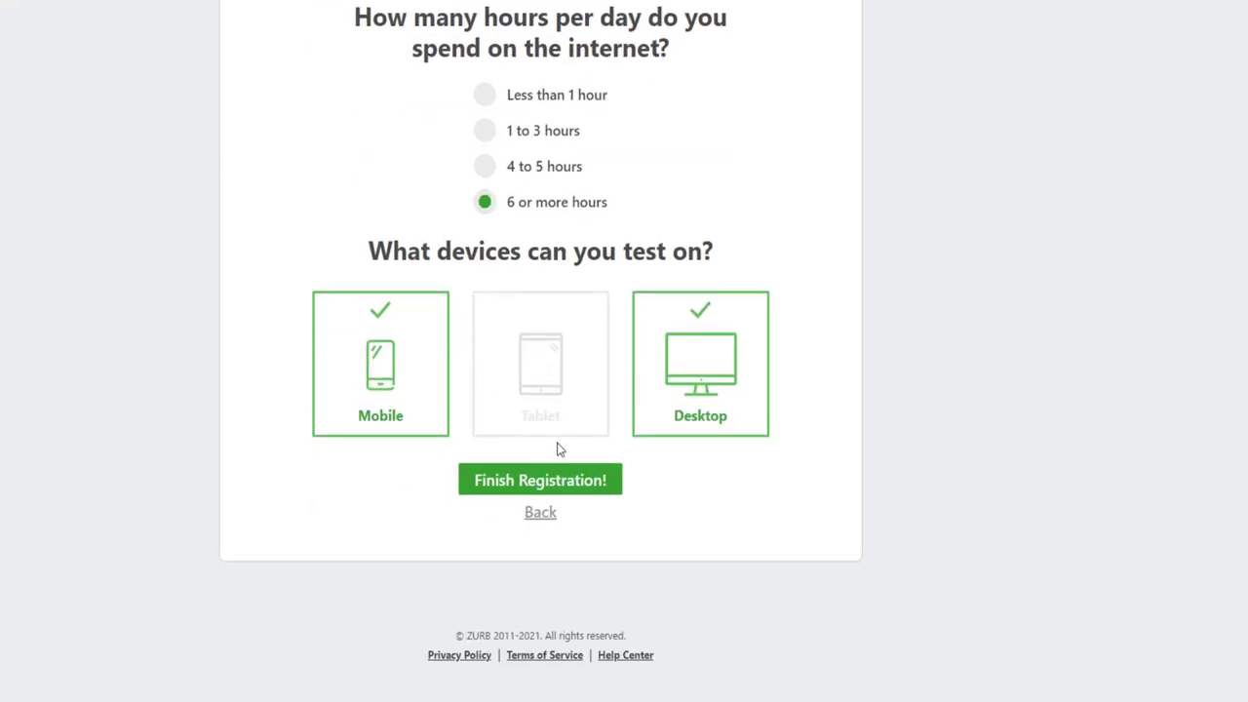
left_click(527, 483)
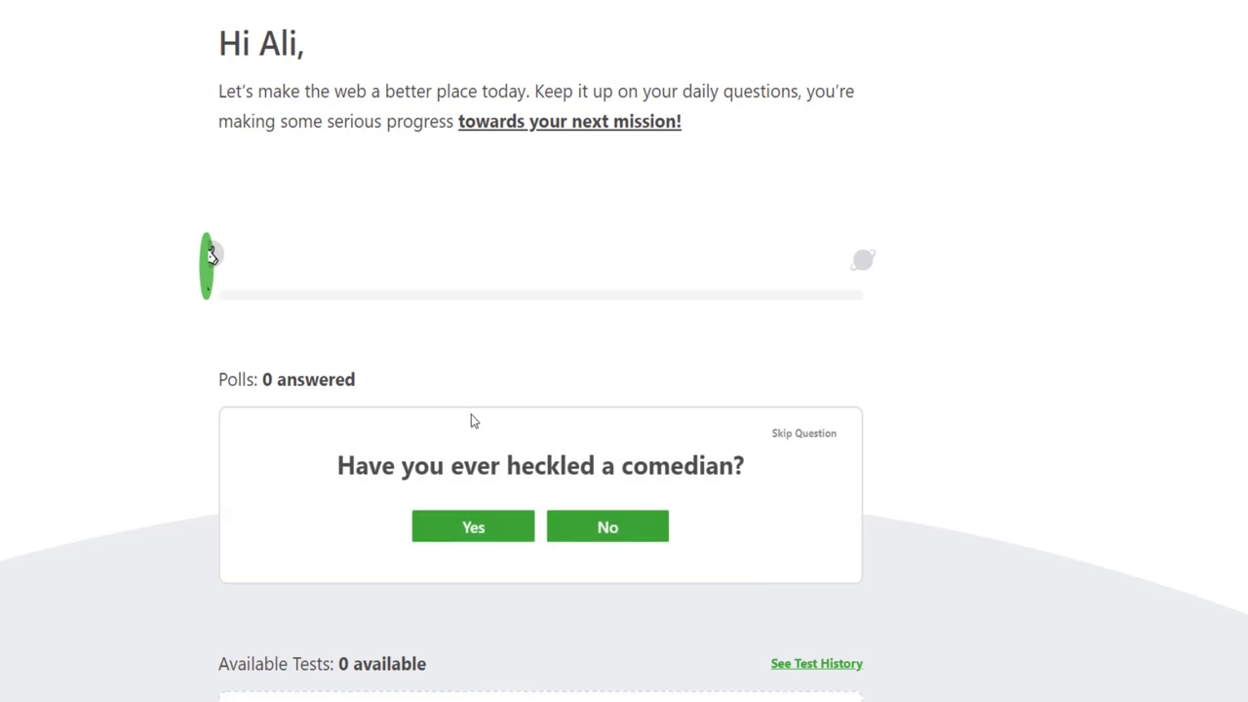
- Answer the comedian heckling poll and continue to the next poll
scroll(471, 414, "down", 1)
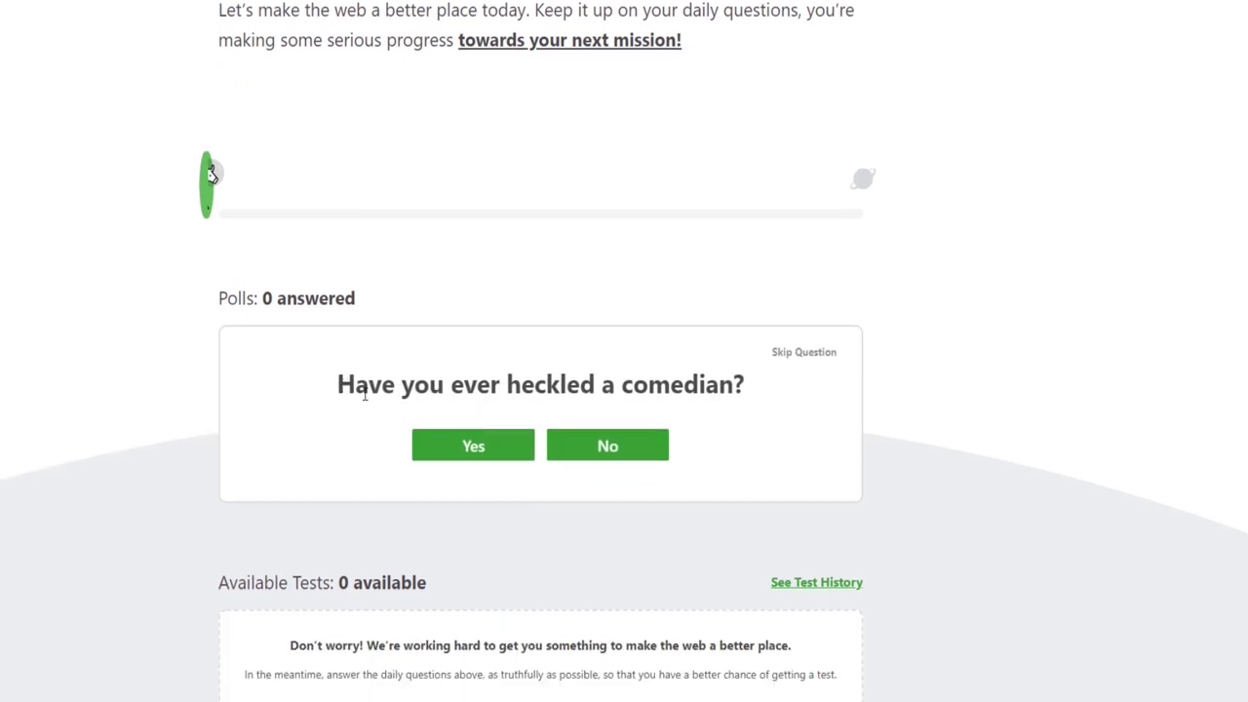
left_click(567, 445)
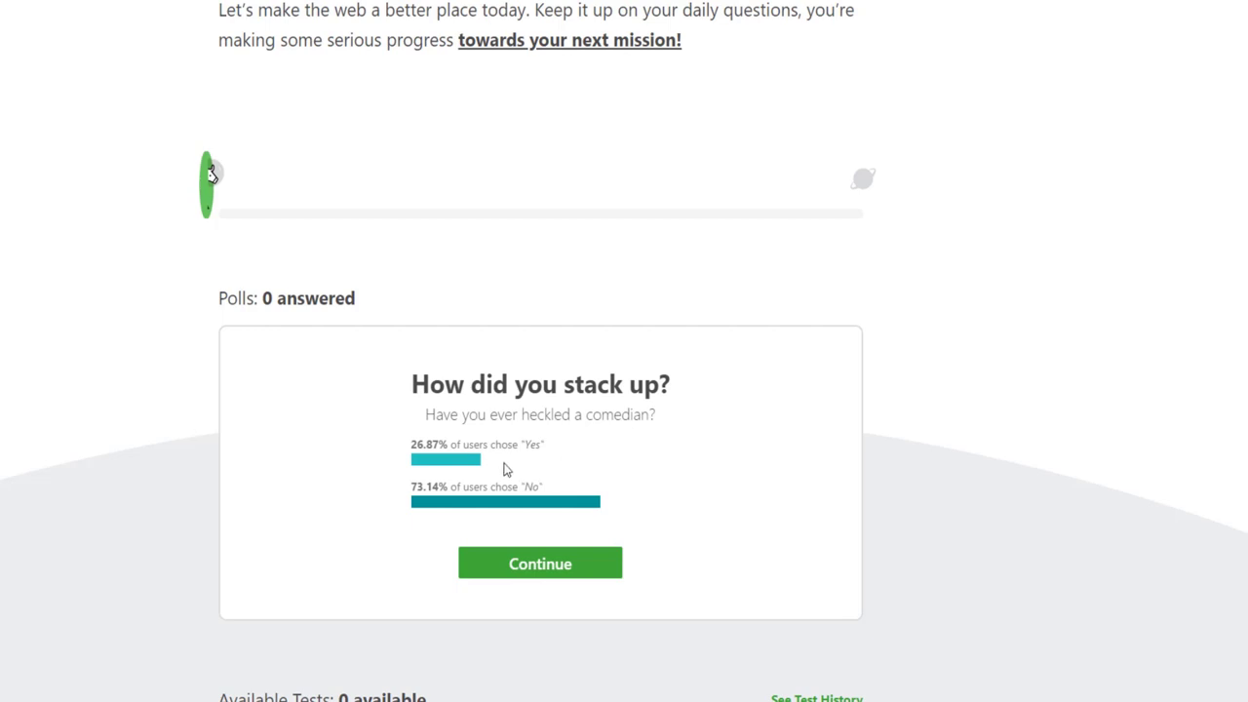
scroll(488, 466, "down", 1)
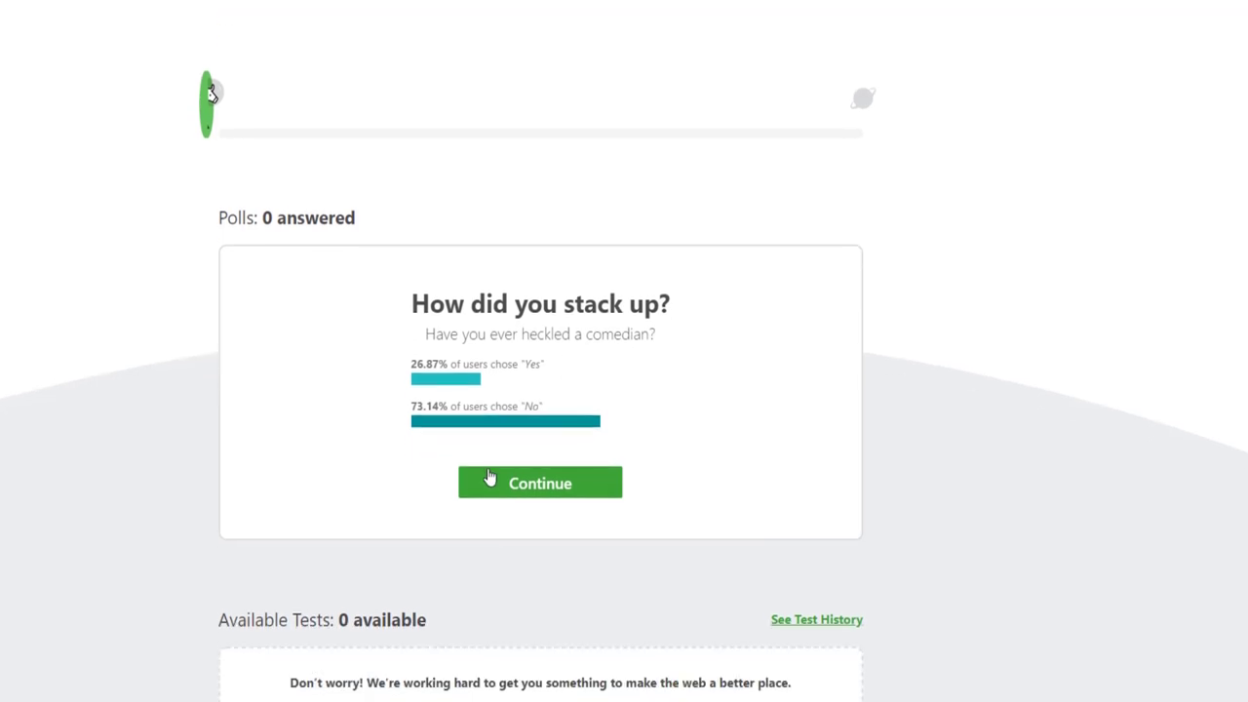
left_click(500, 499)
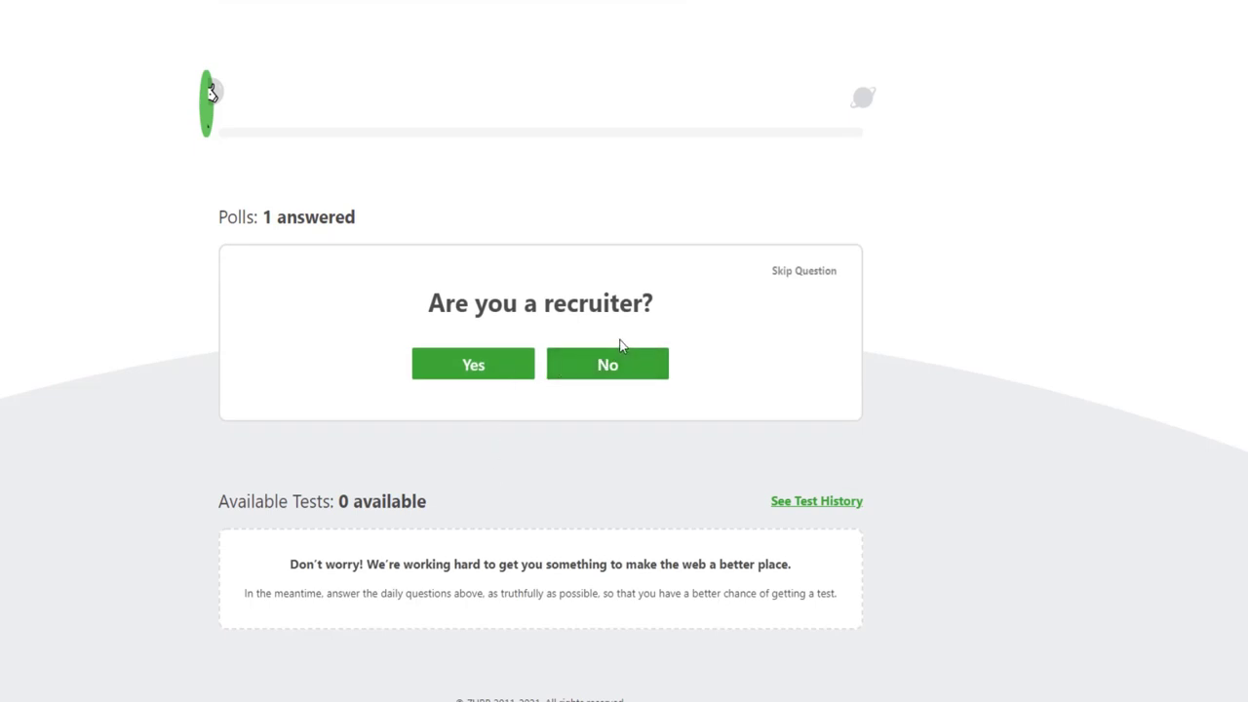
- Answer No to being a recruiter and Yes to starting a business soon
left_click(556, 366)
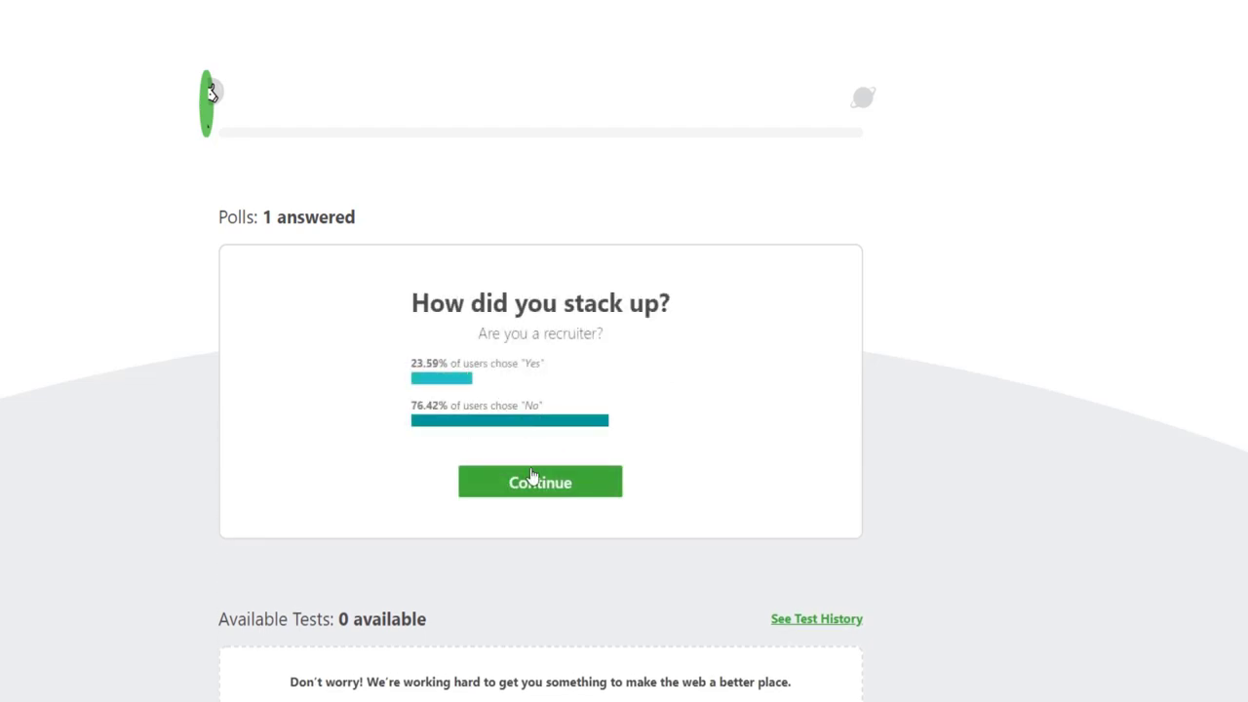
left_click(530, 483)
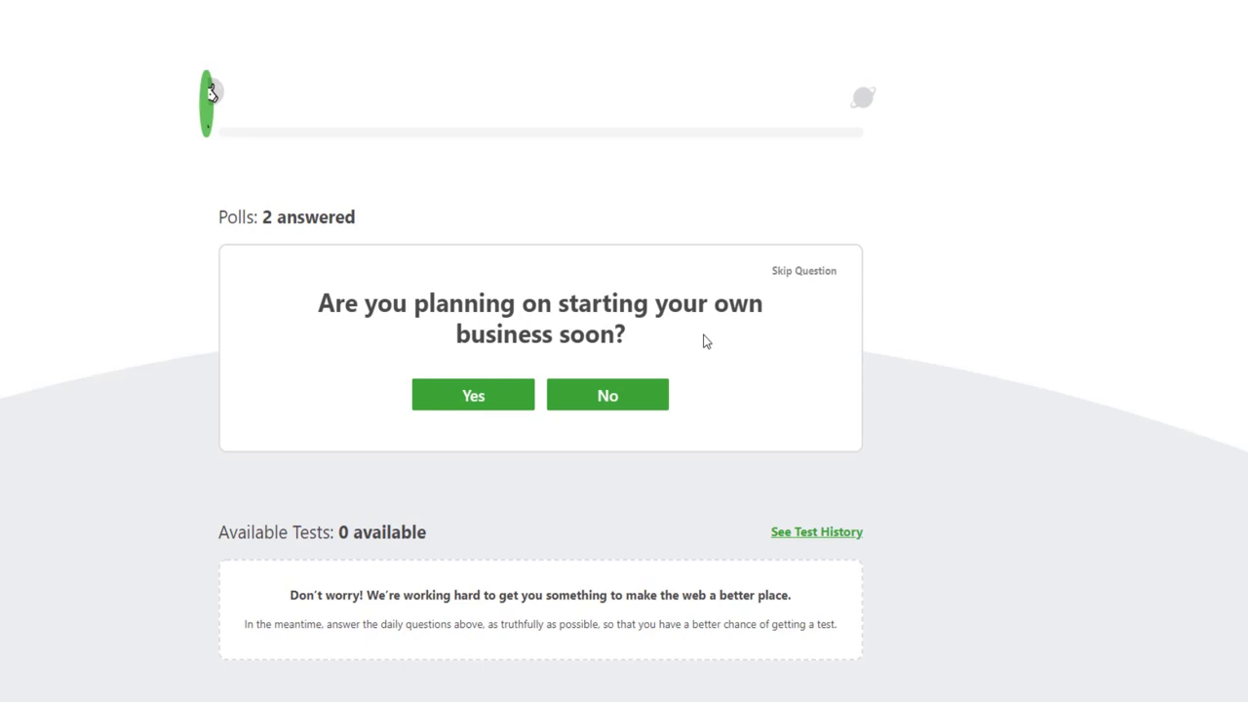
left_click(526, 401)
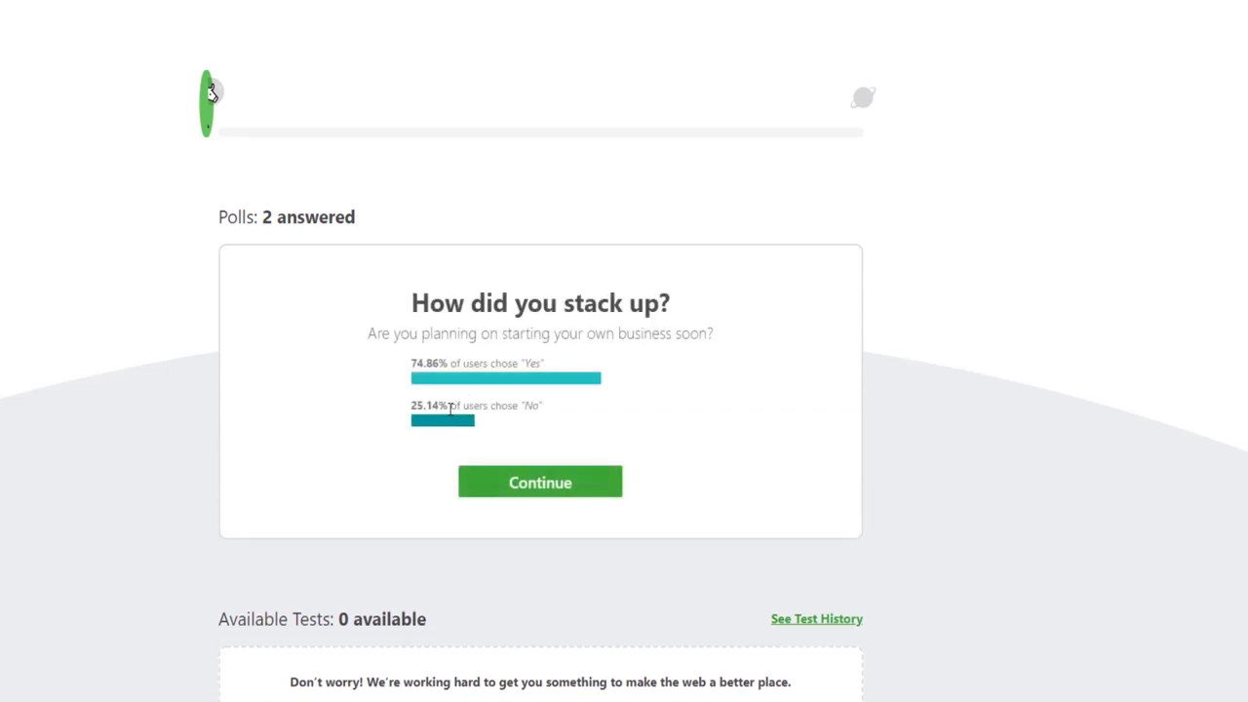
left_click(524, 484)
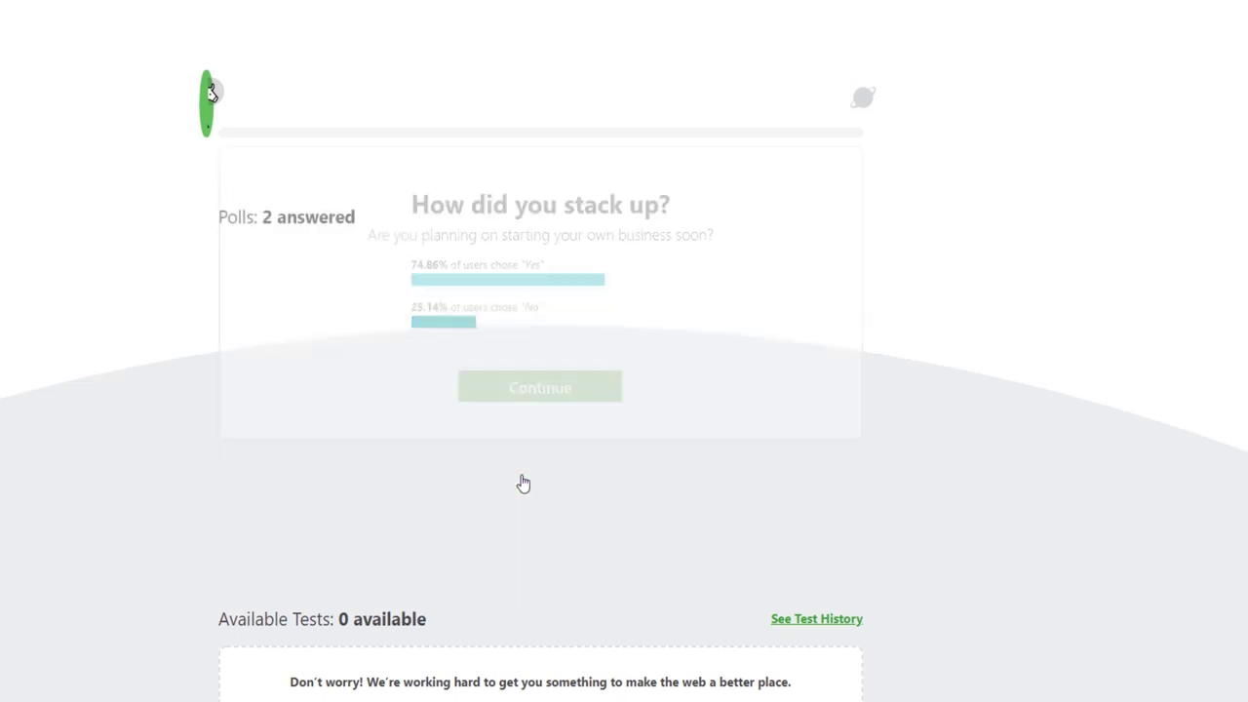